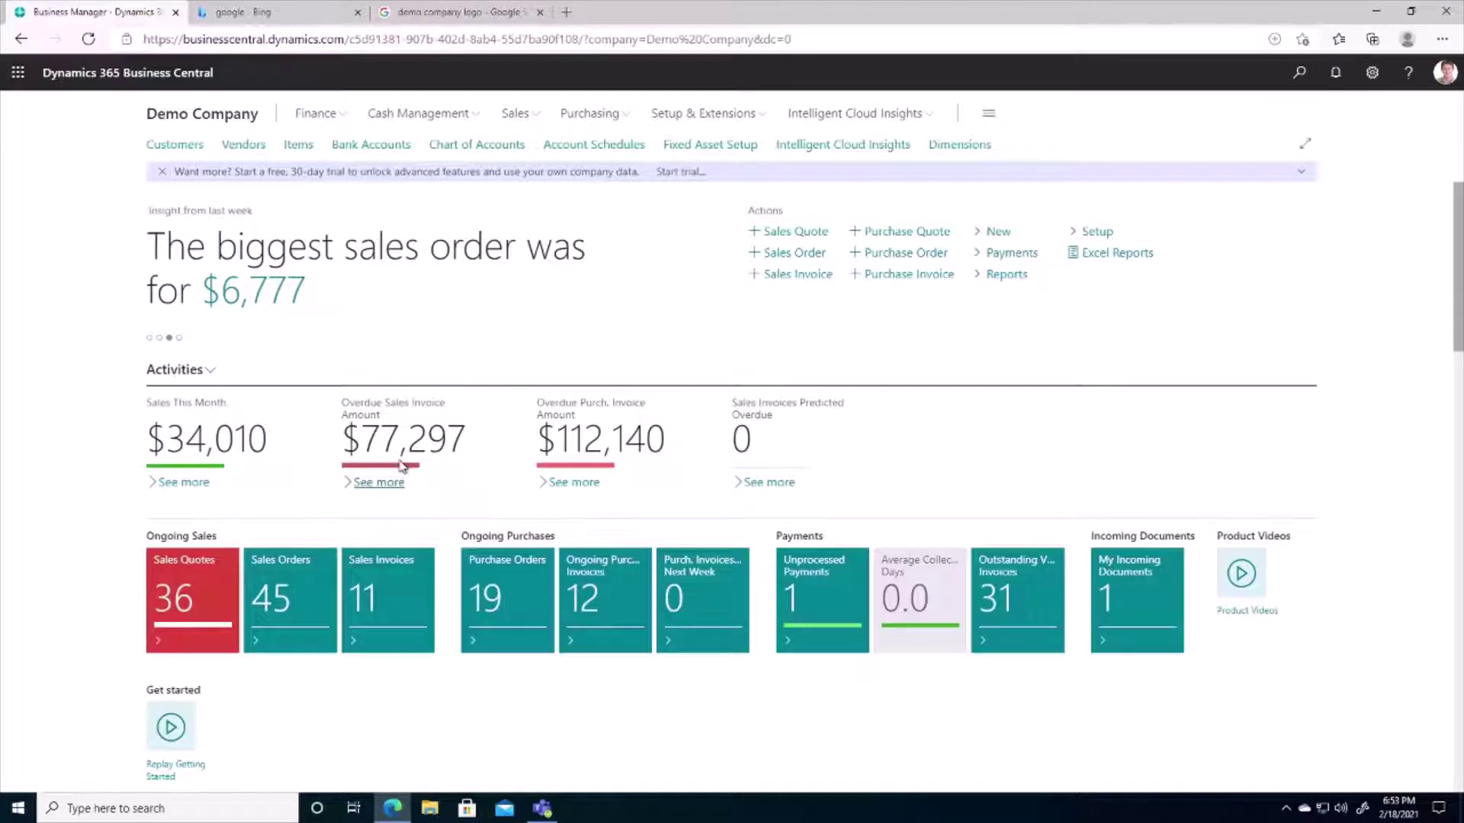
# Open the overdue sales invoices and scroll right to check their Remaining Amount and Due Date.
pyautogui.click(379, 482)
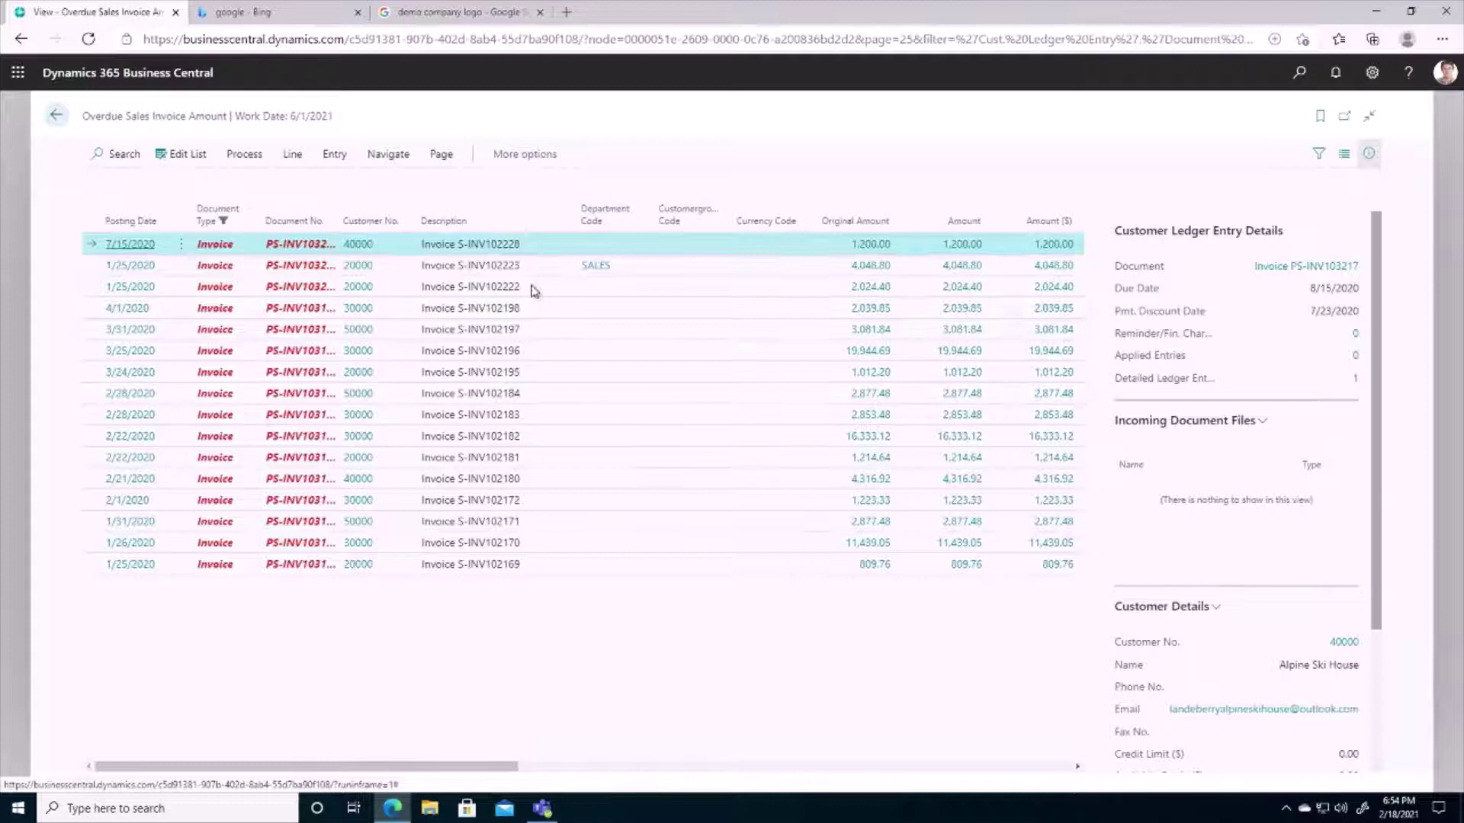
pyautogui.moveTo(443, 766); pyautogui.dragTo(591, 742)
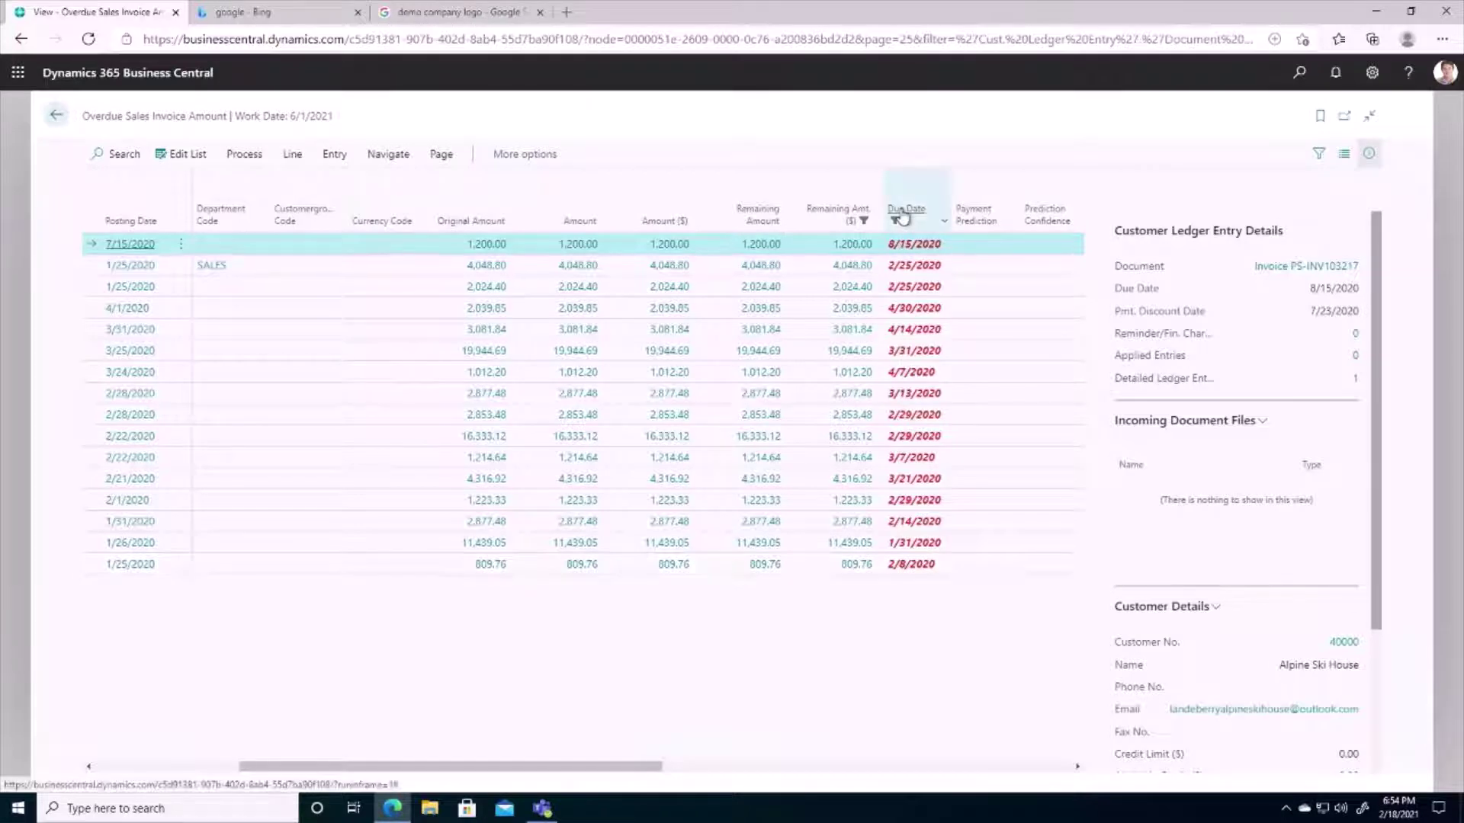
# Return to the Demo Company home page and open Customers to see balances and Balance Due.
pyautogui.click(55, 117)
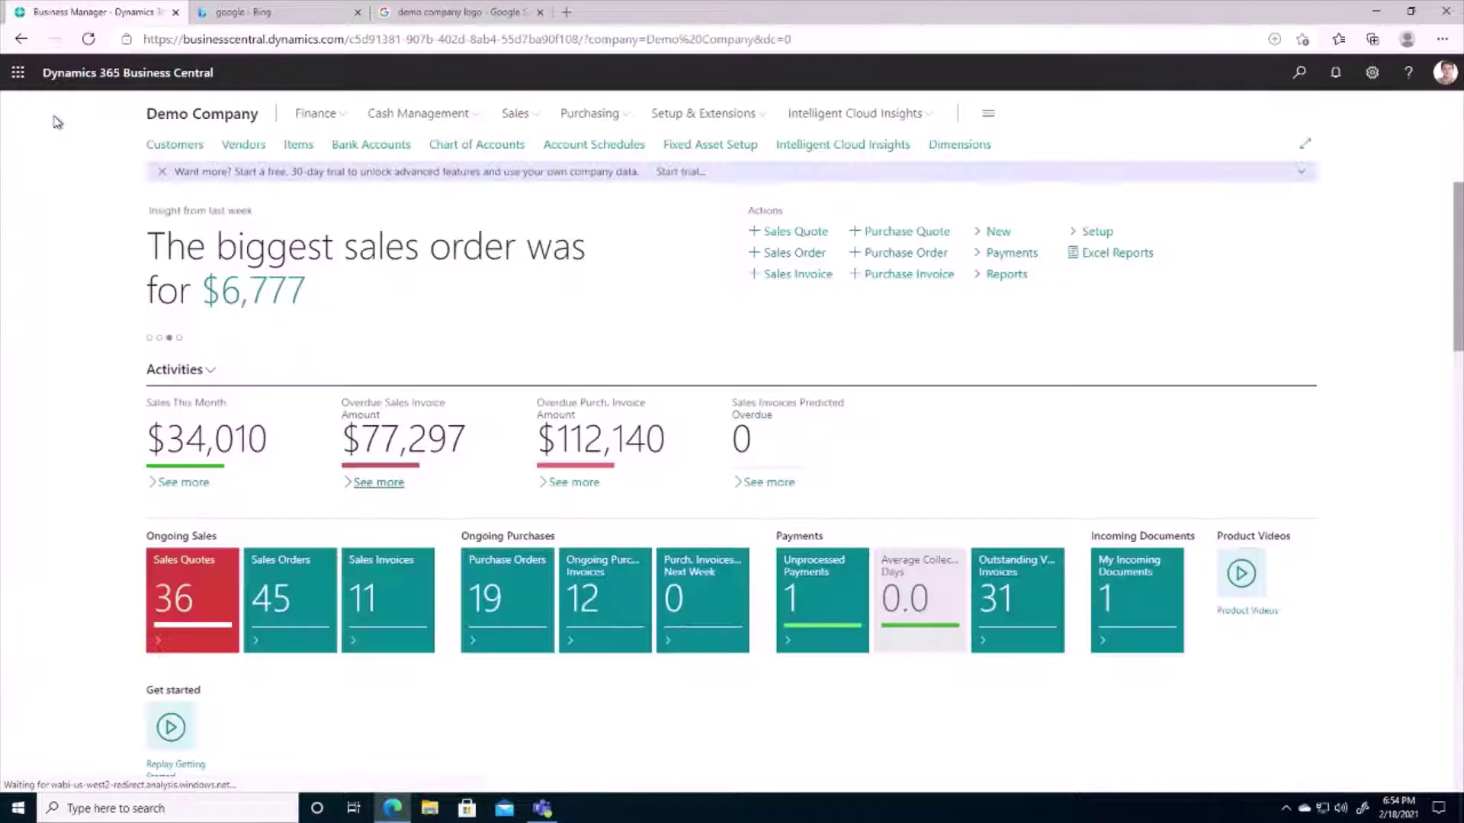
pyautogui.click(183, 144)
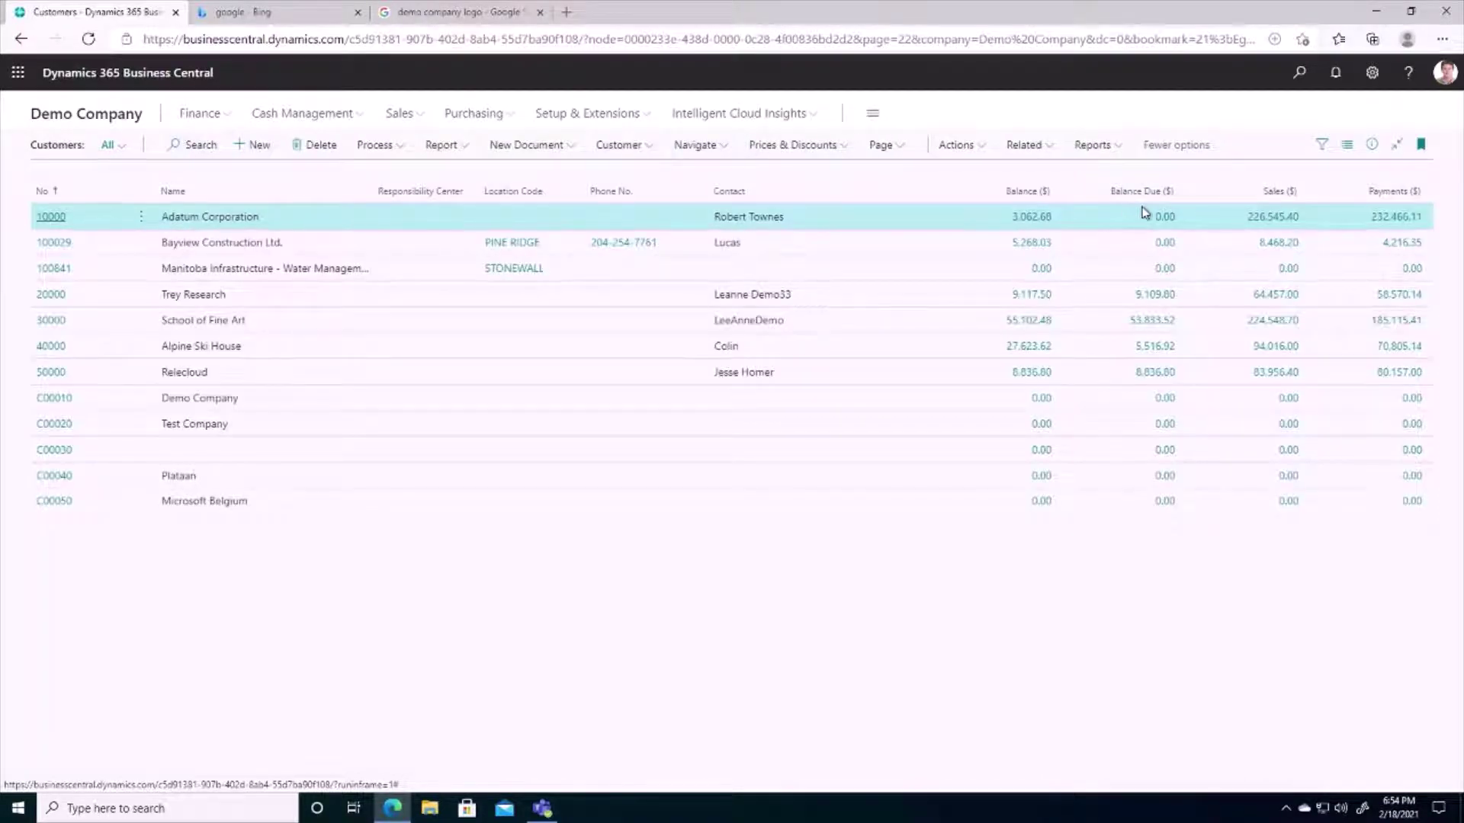
pyautogui.moveTo(1156, 207)
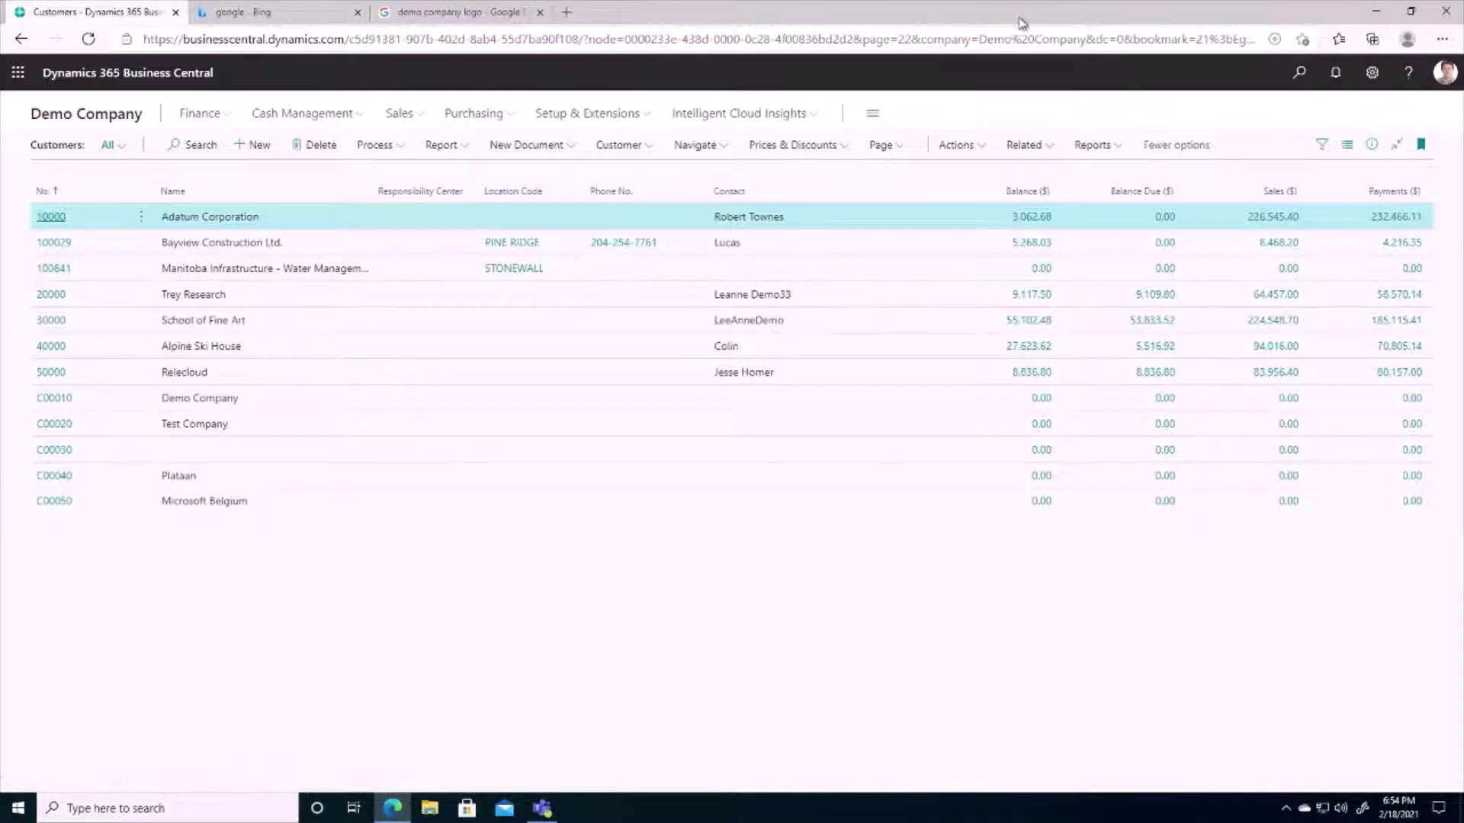
# Preview the Aged Accounts Receivable report aged as of 6/1/2021 in 30-day periods.
pyautogui.click(1096, 147)
pyautogui.moveTo(1053, 208)
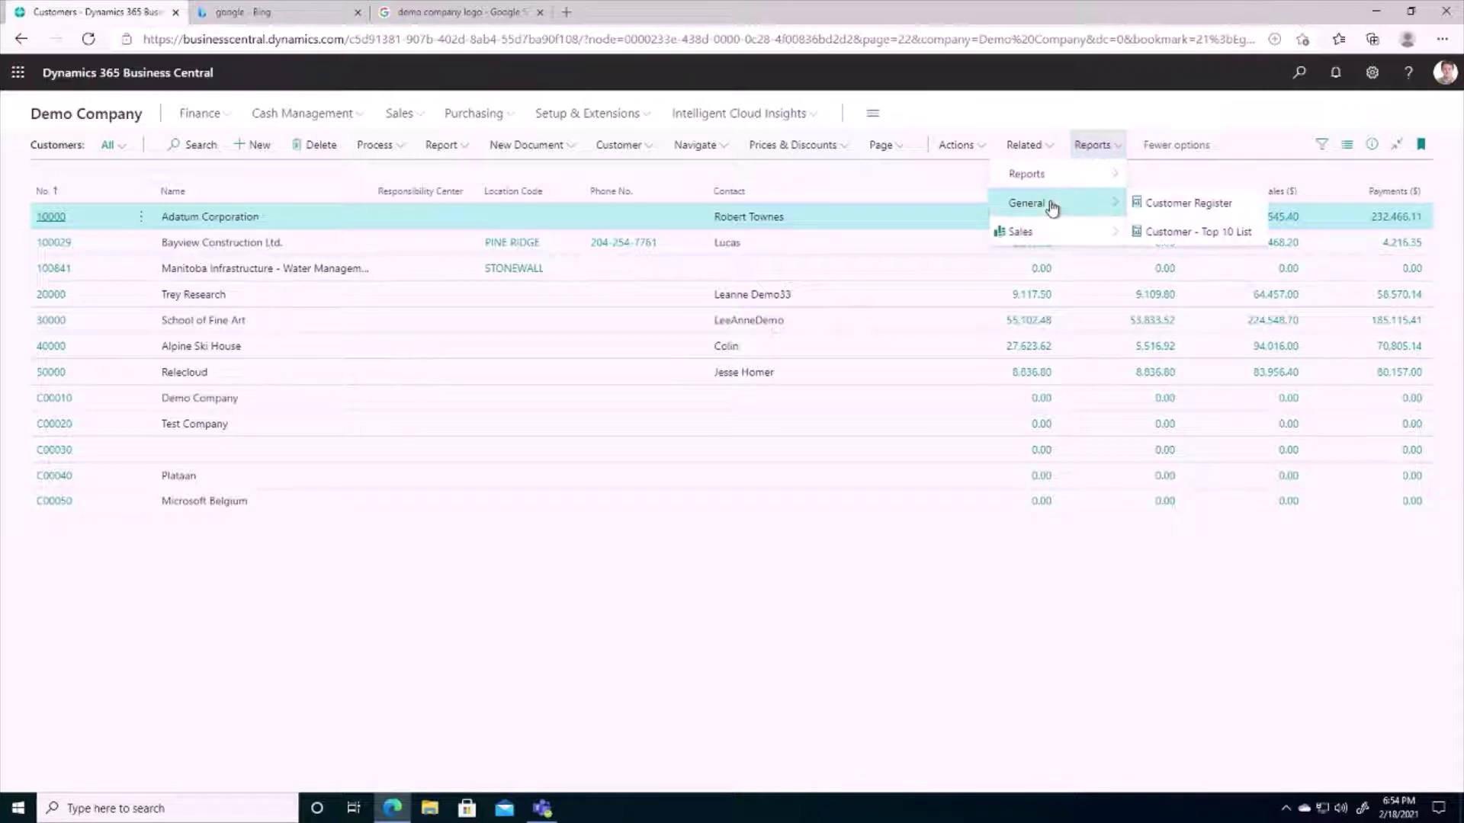
pyautogui.moveTo(1076, 180)
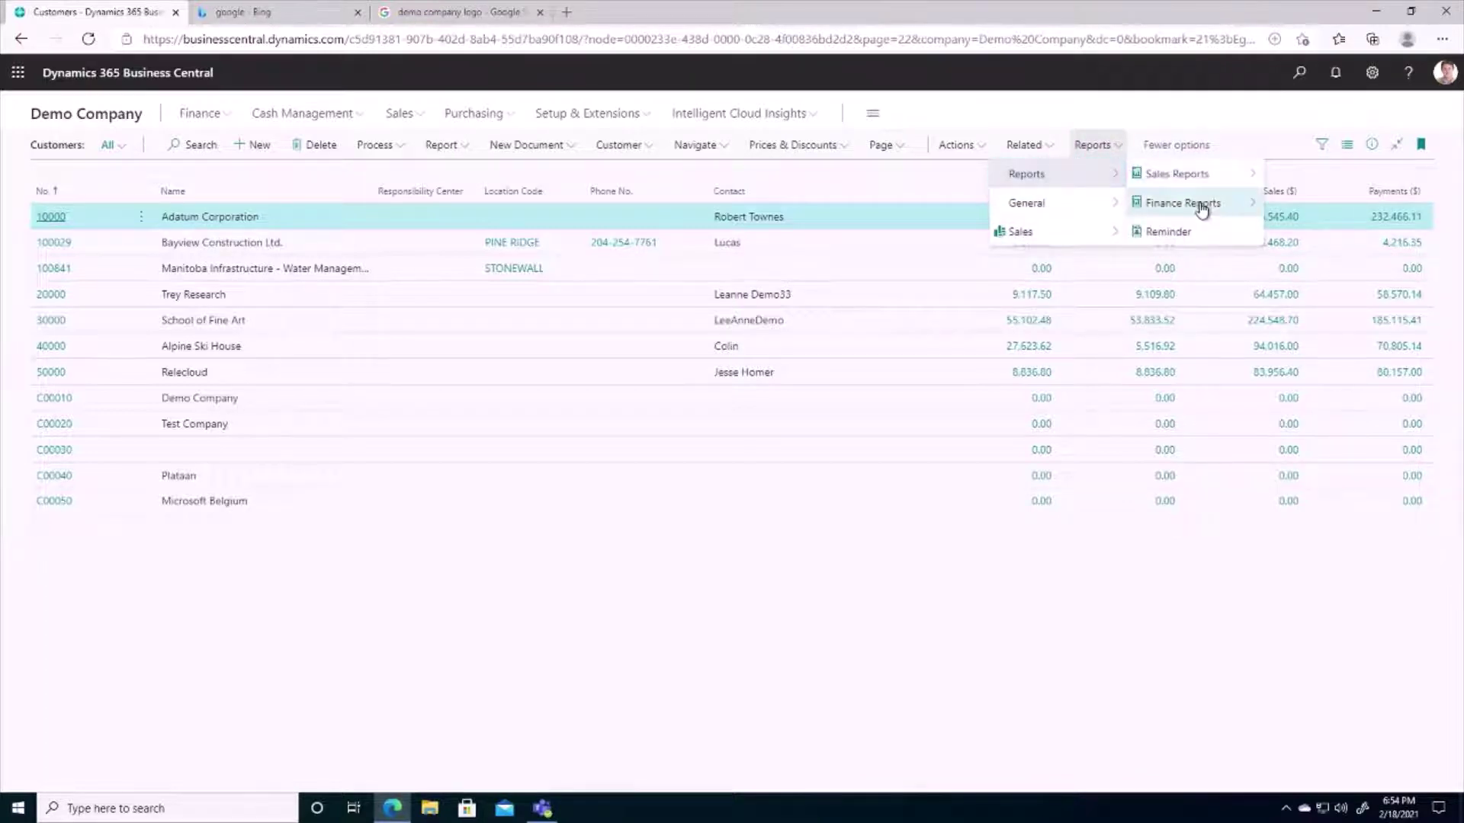
pyautogui.moveTo(1202, 206)
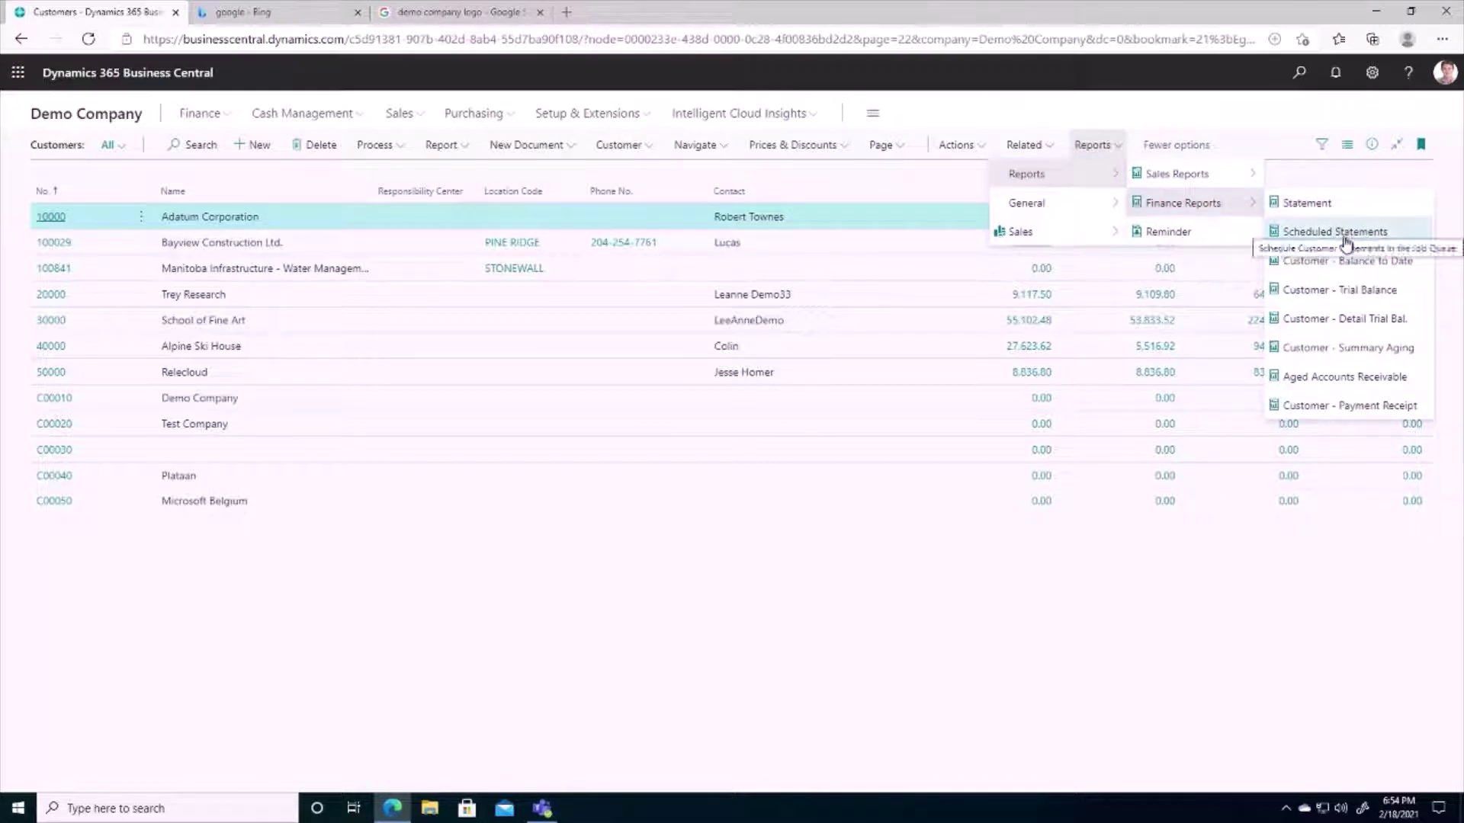
pyautogui.click(1314, 379)
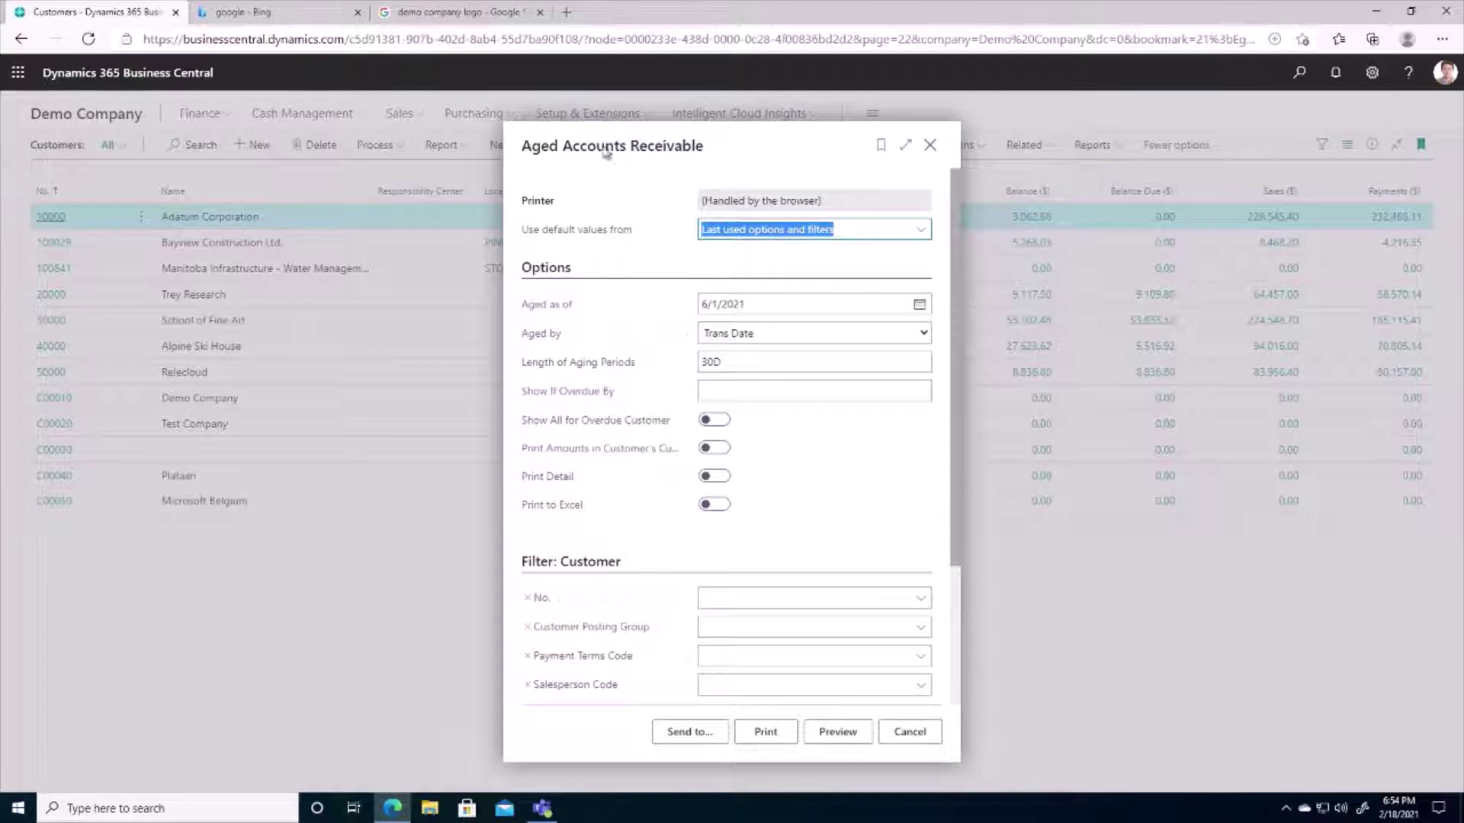
pyautogui.click(842, 738)
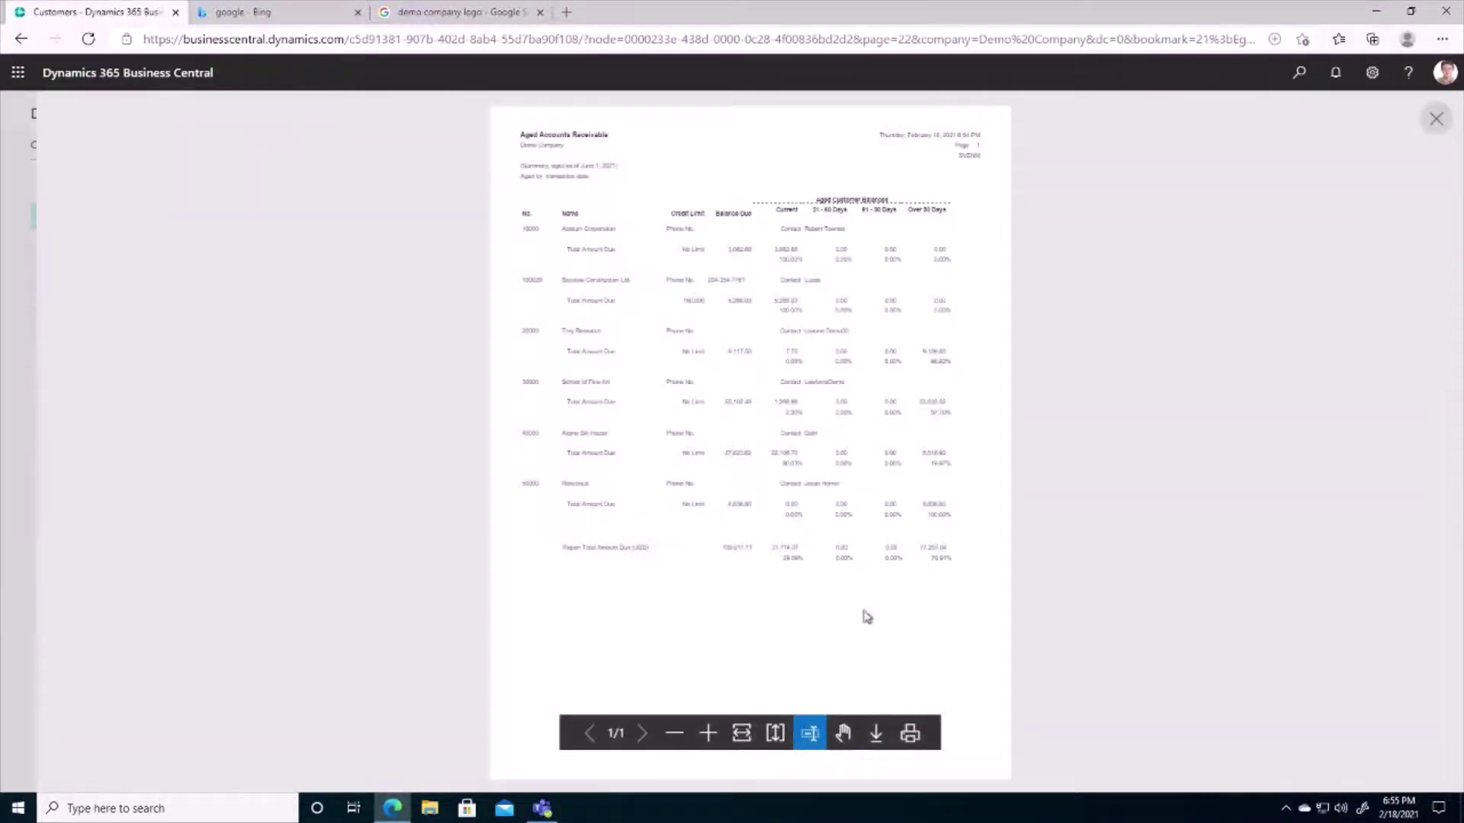
# Zoom into the aged receivables preview and scroll through each customer's amounts due.
pyautogui.click(708, 733)
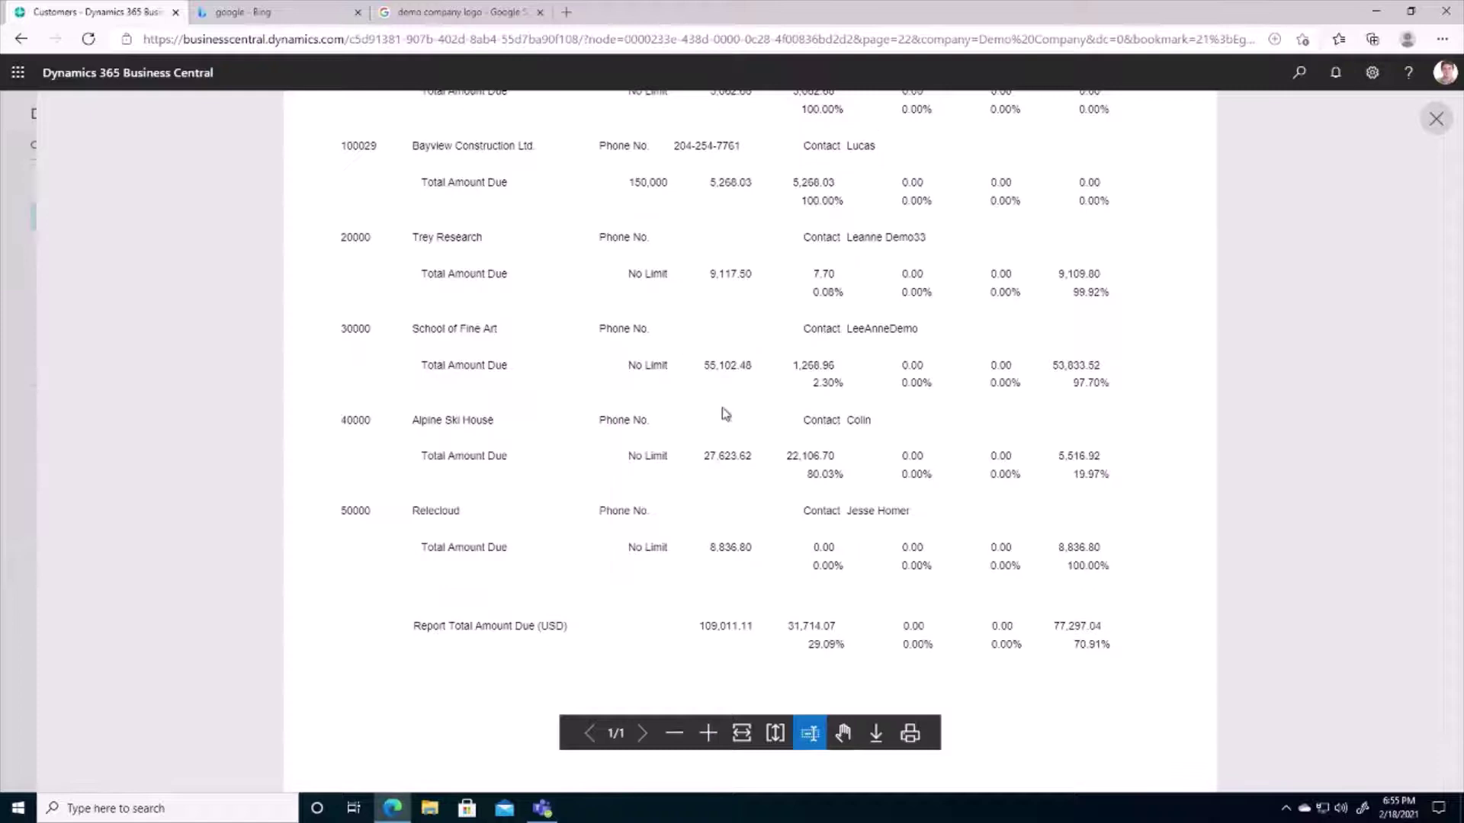
pyautogui.scroll(3, 721, 407)
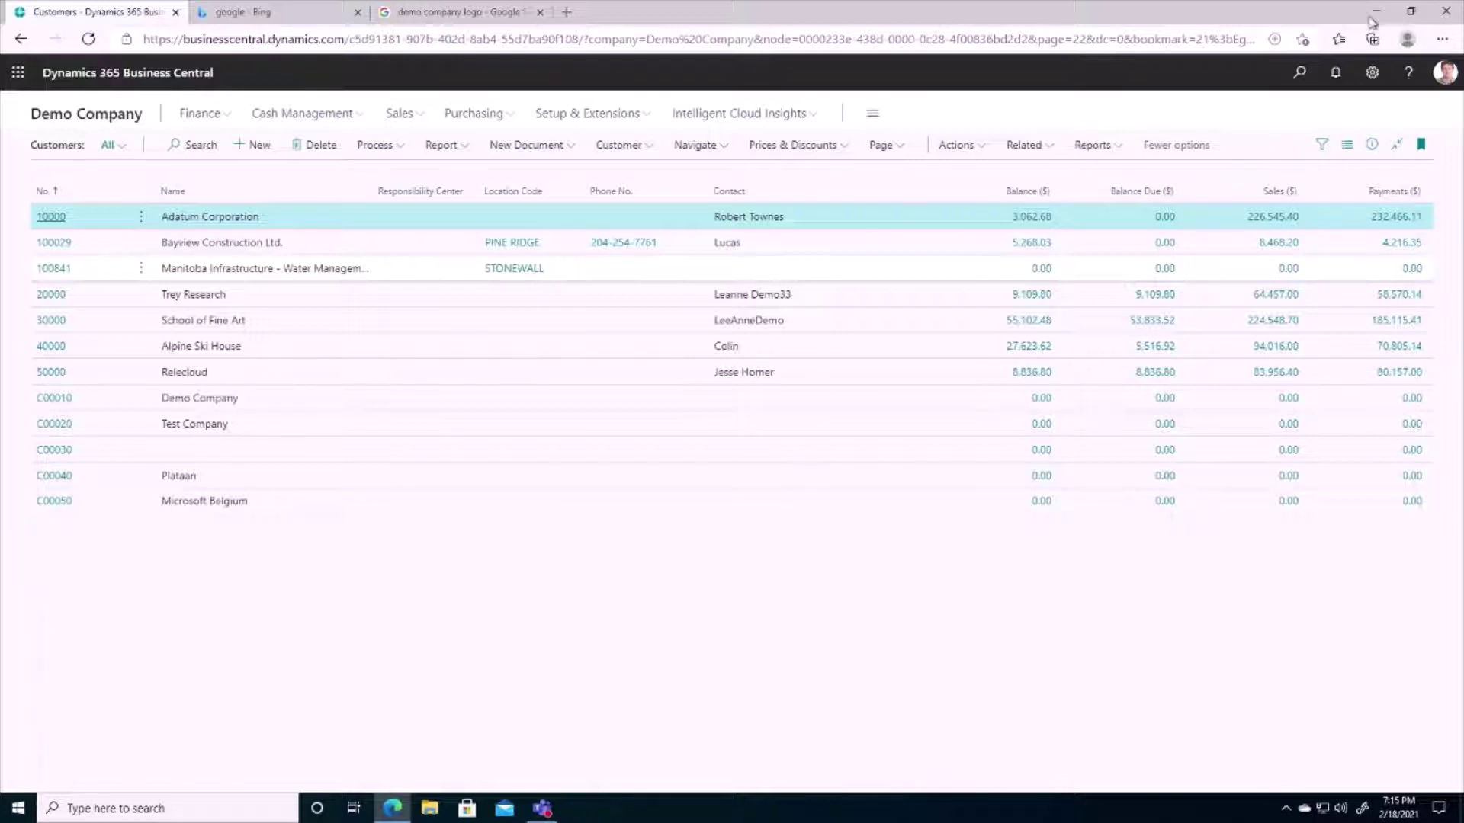
# Search for 'reminder terms' and open the Reminder Terms page.
pyautogui.click(1300, 77)
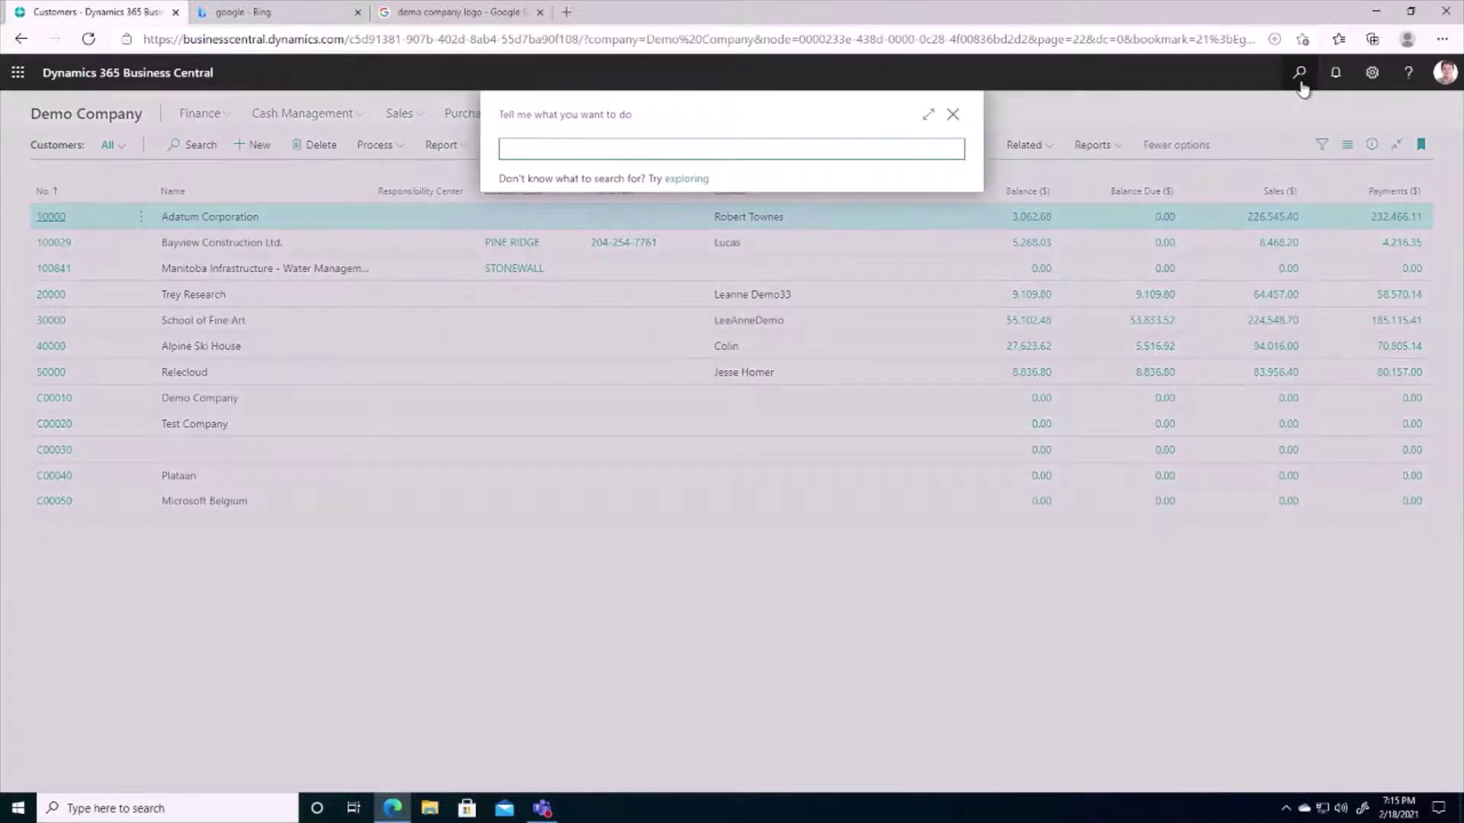
pyautogui.write('reminder terms')
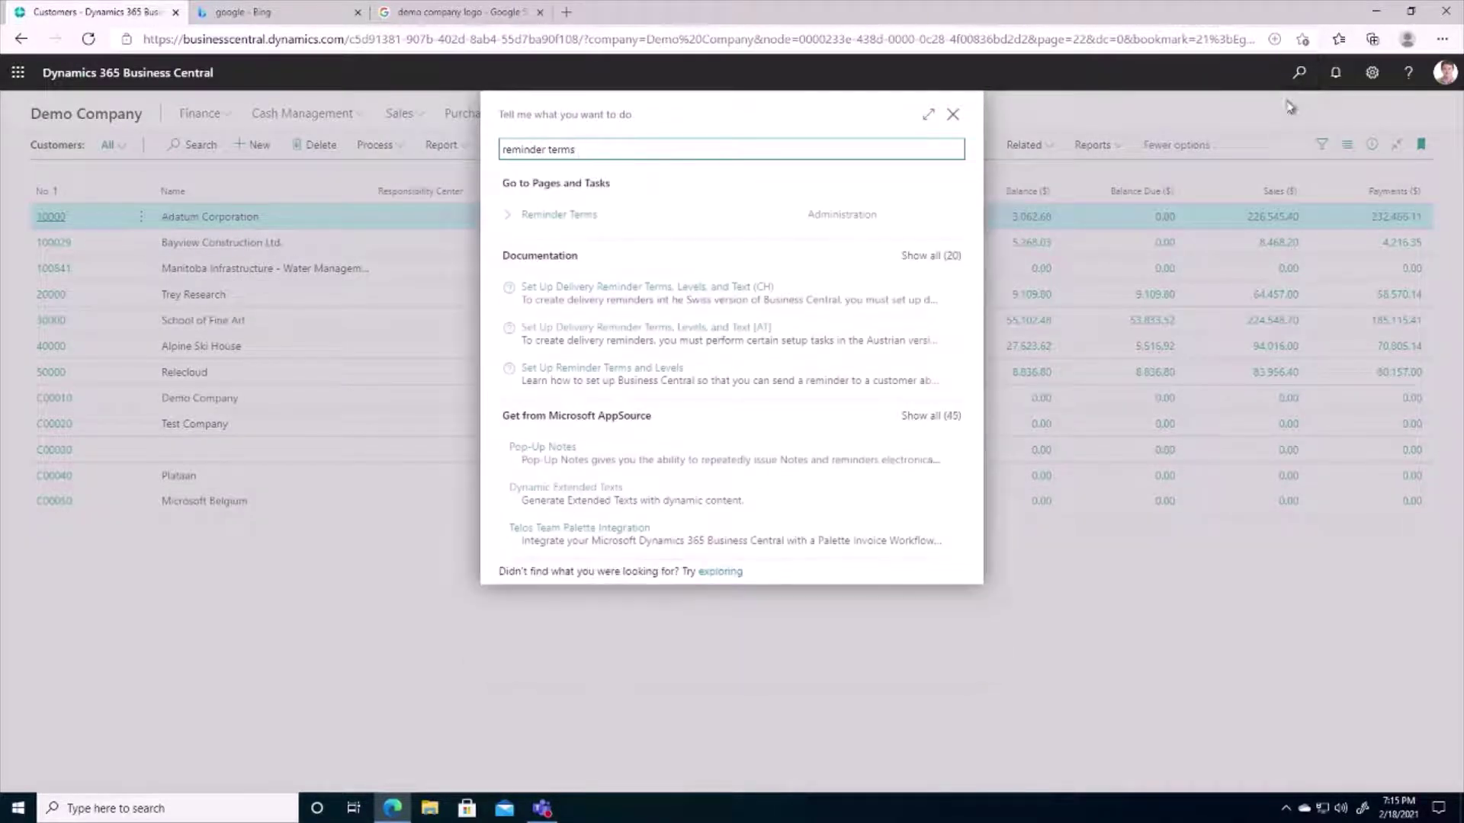
pyautogui.click(554, 215)
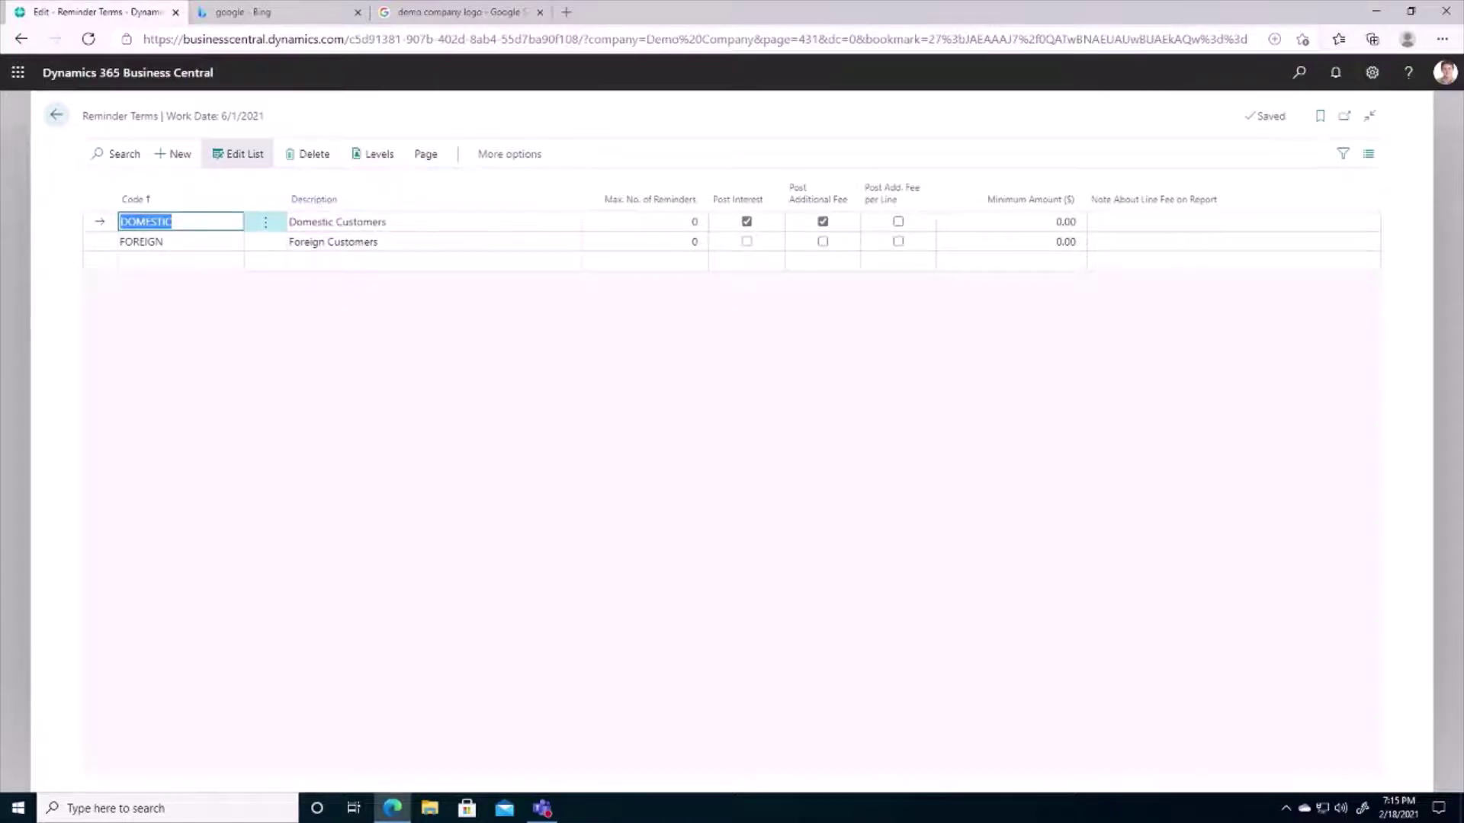
# Review the DOMESTIC reminder levels with fees 7.70, 15.50 and 23.00, then close them.
pyautogui.click(338, 221)
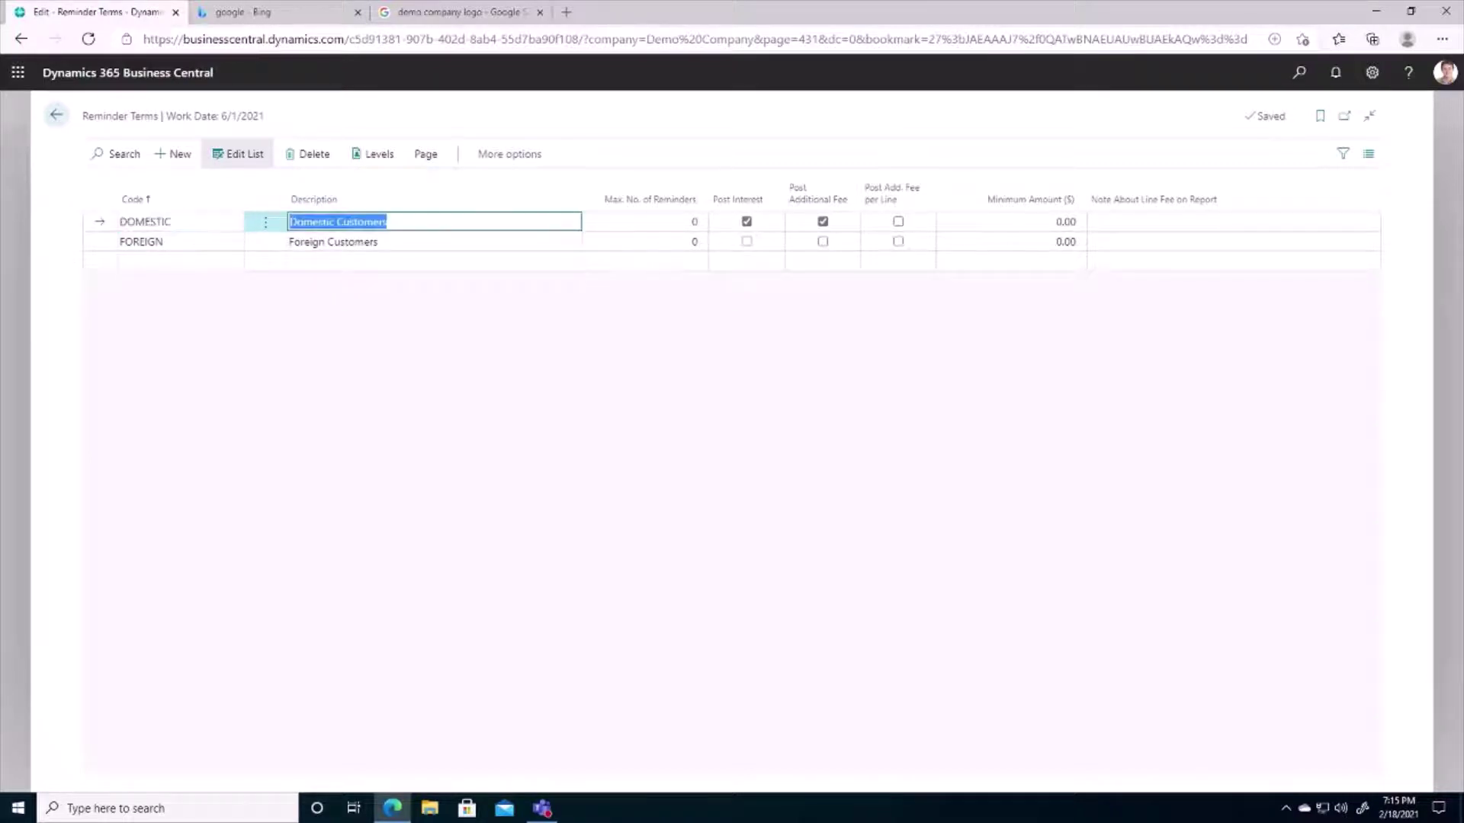
pyautogui.click(374, 155)
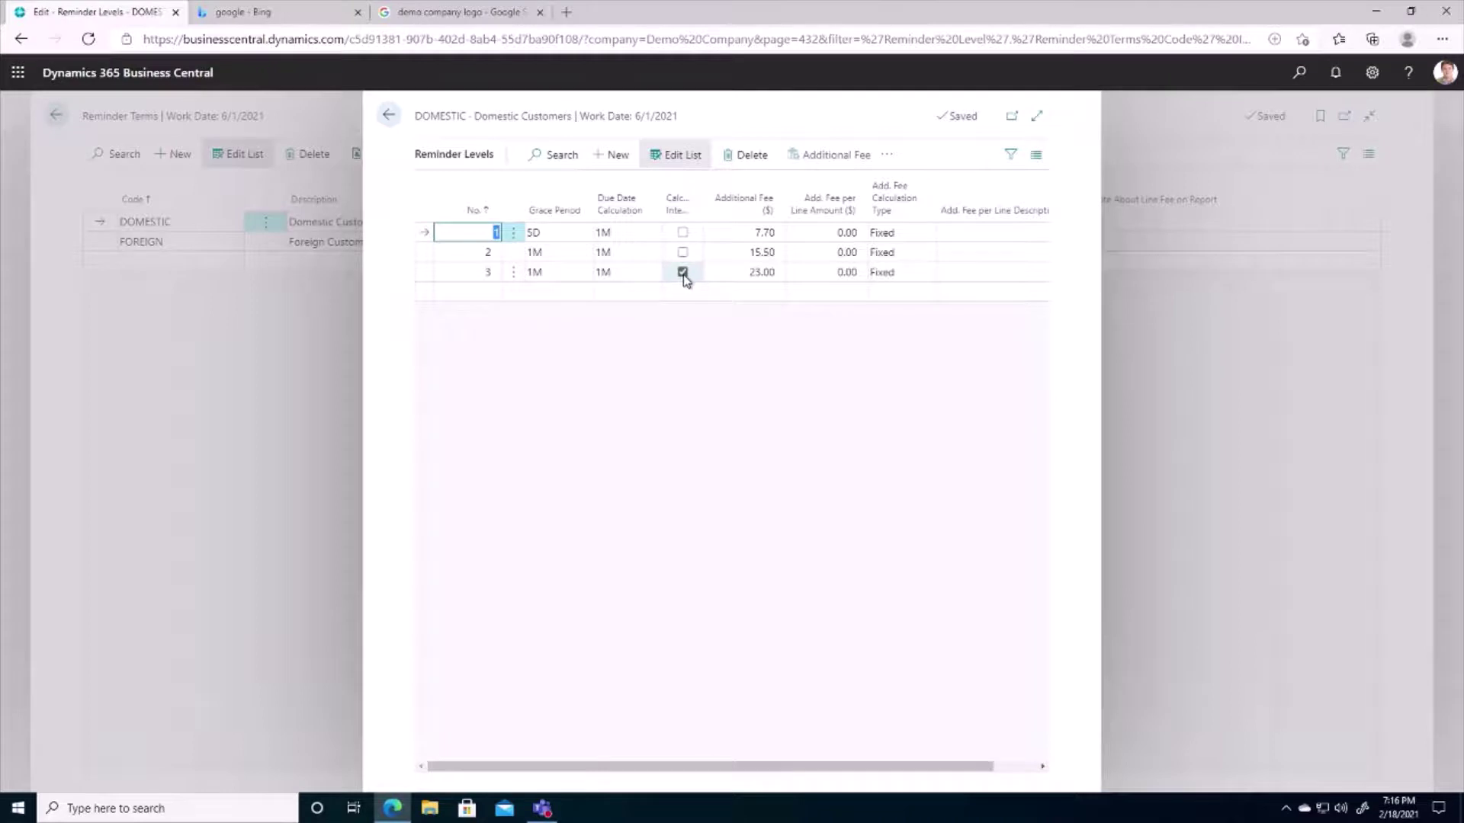
pyautogui.click(388, 118)
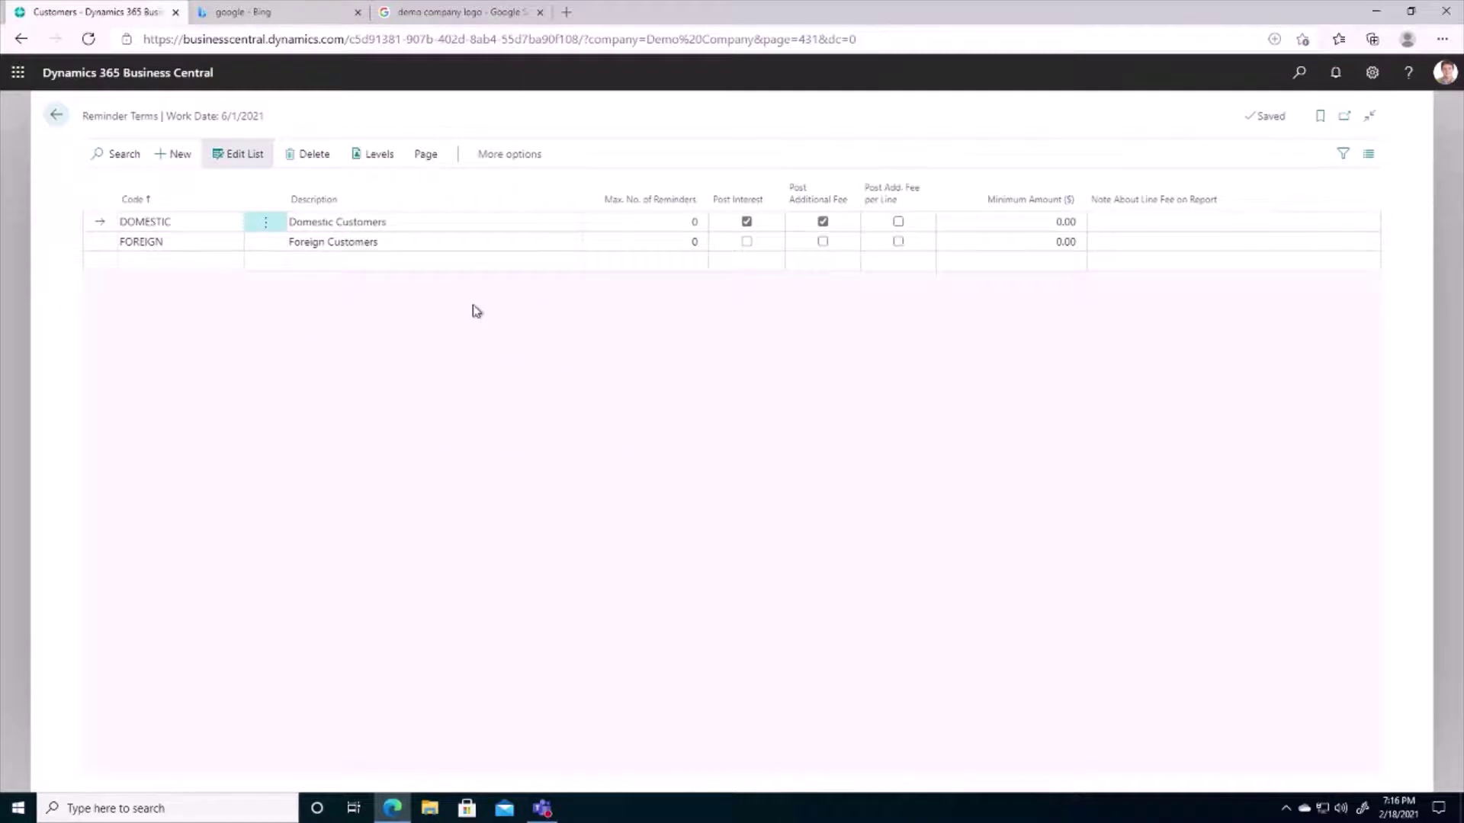
pyautogui.click(56, 116)
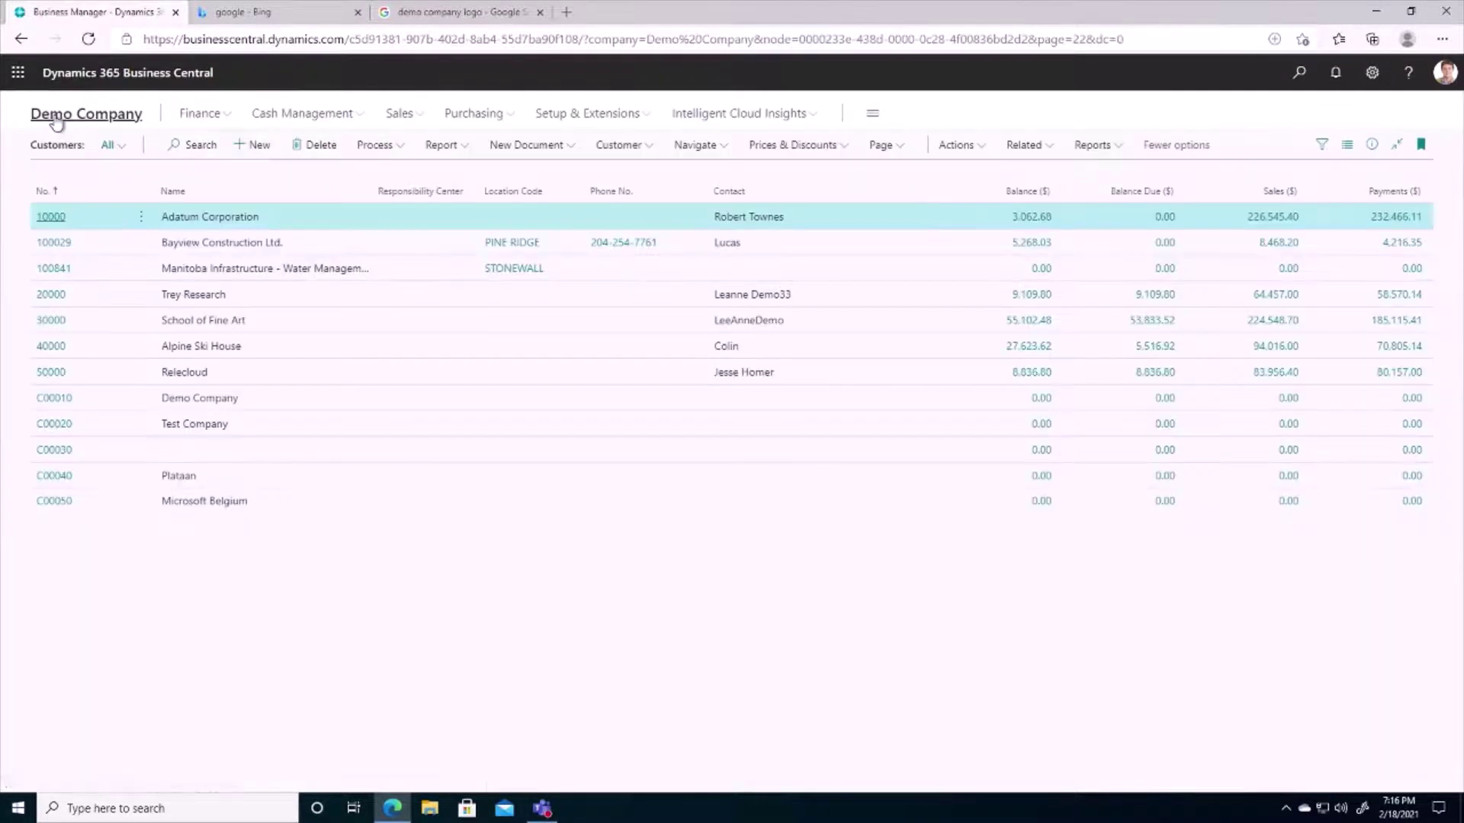
pyautogui.click(52, 218)
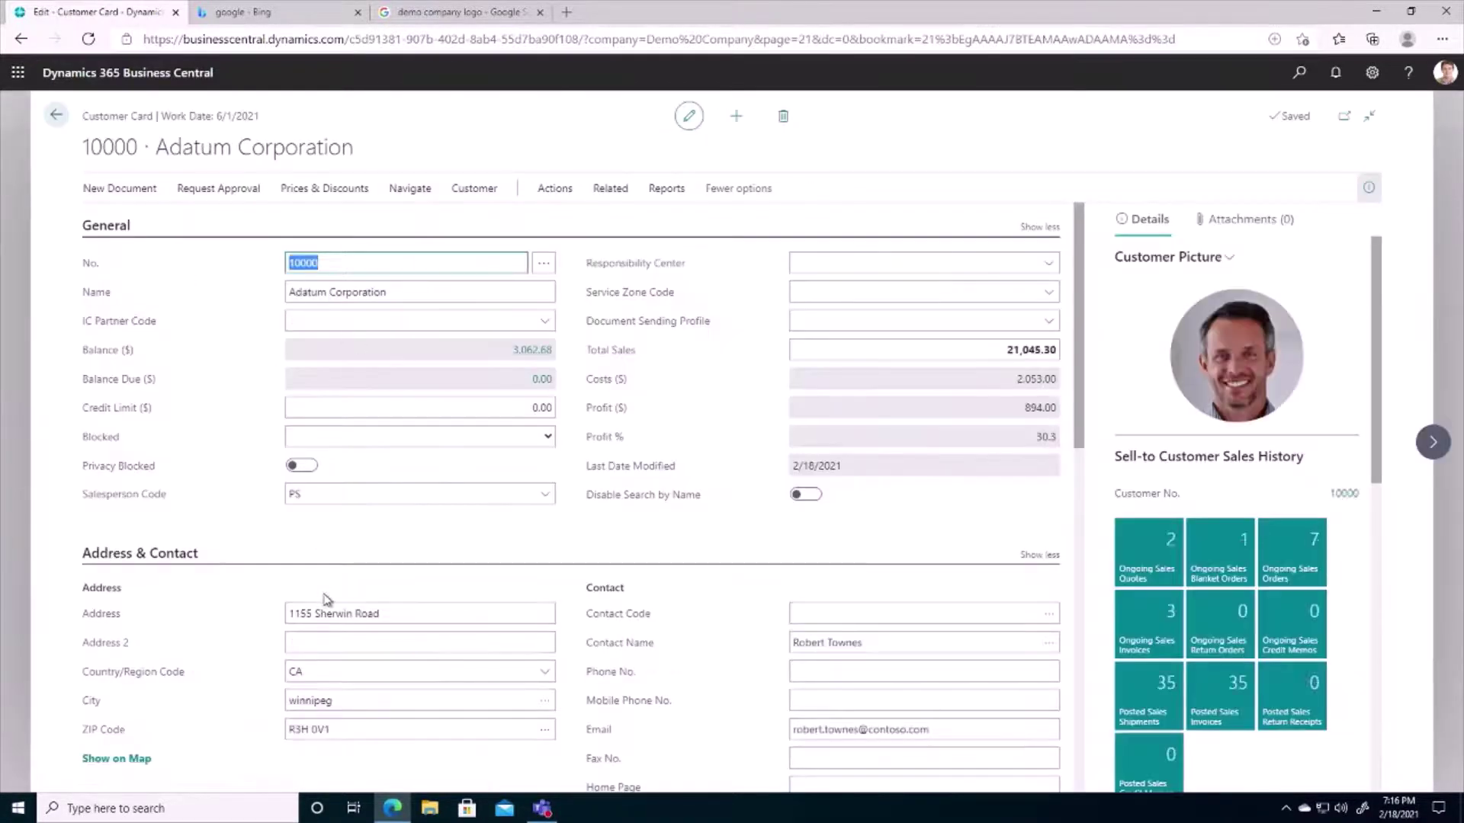
pyautogui.scroll(-1, 313, 522)
pyautogui.scroll(-2, 171, 503)
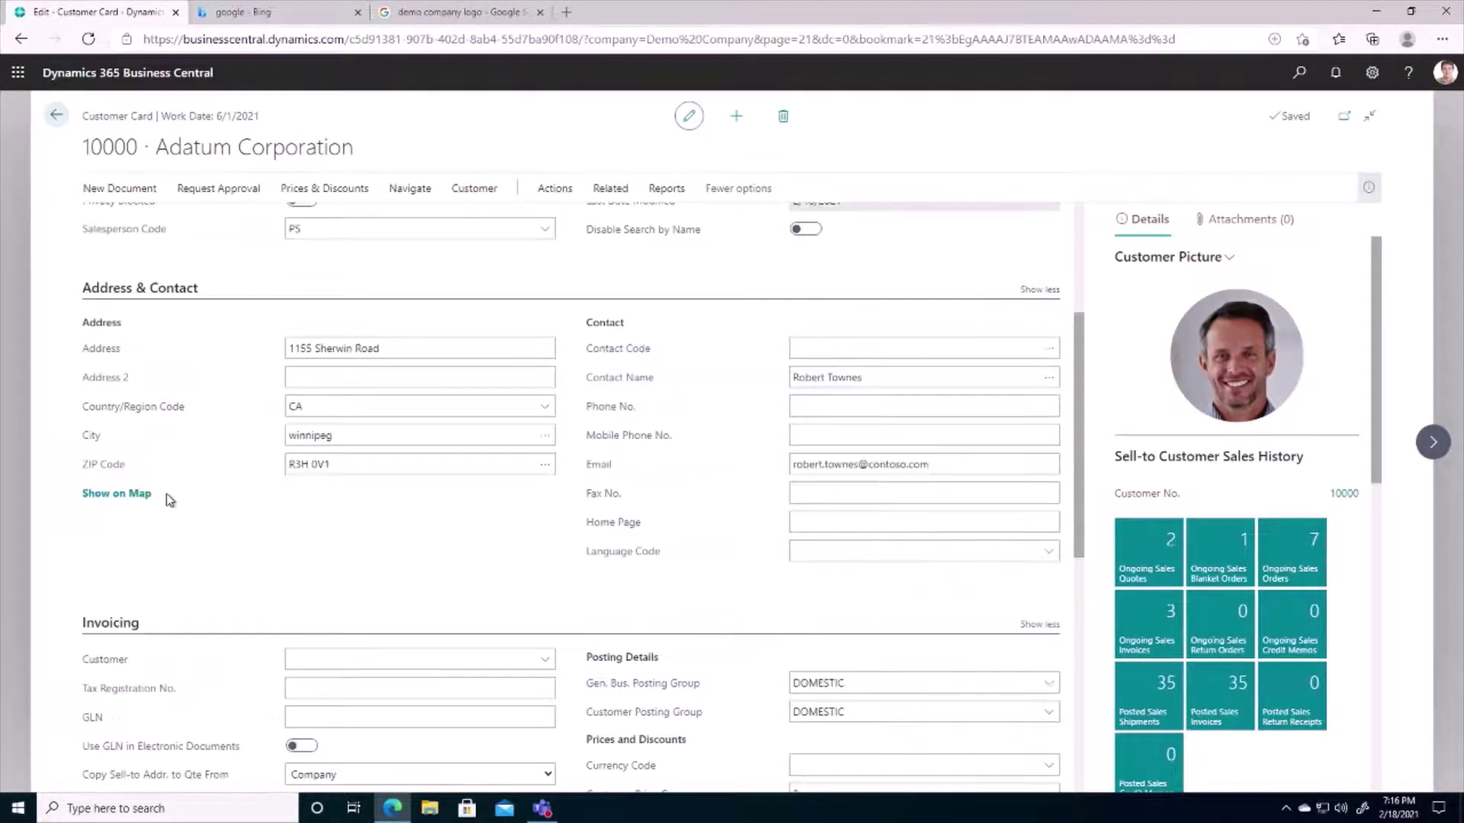
pyautogui.scroll(-5, 166, 492)
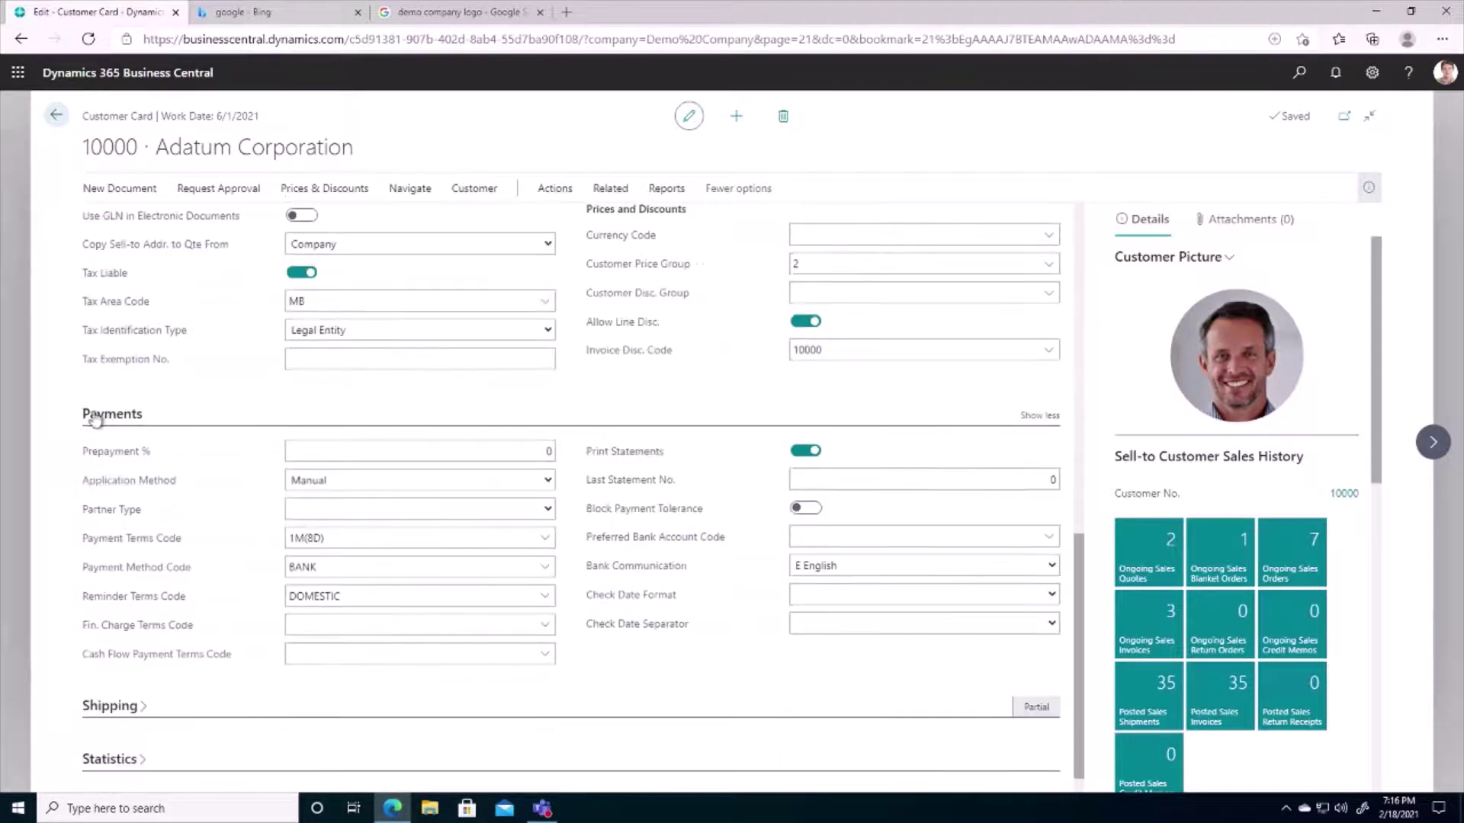
pyautogui.moveTo(261, 594)
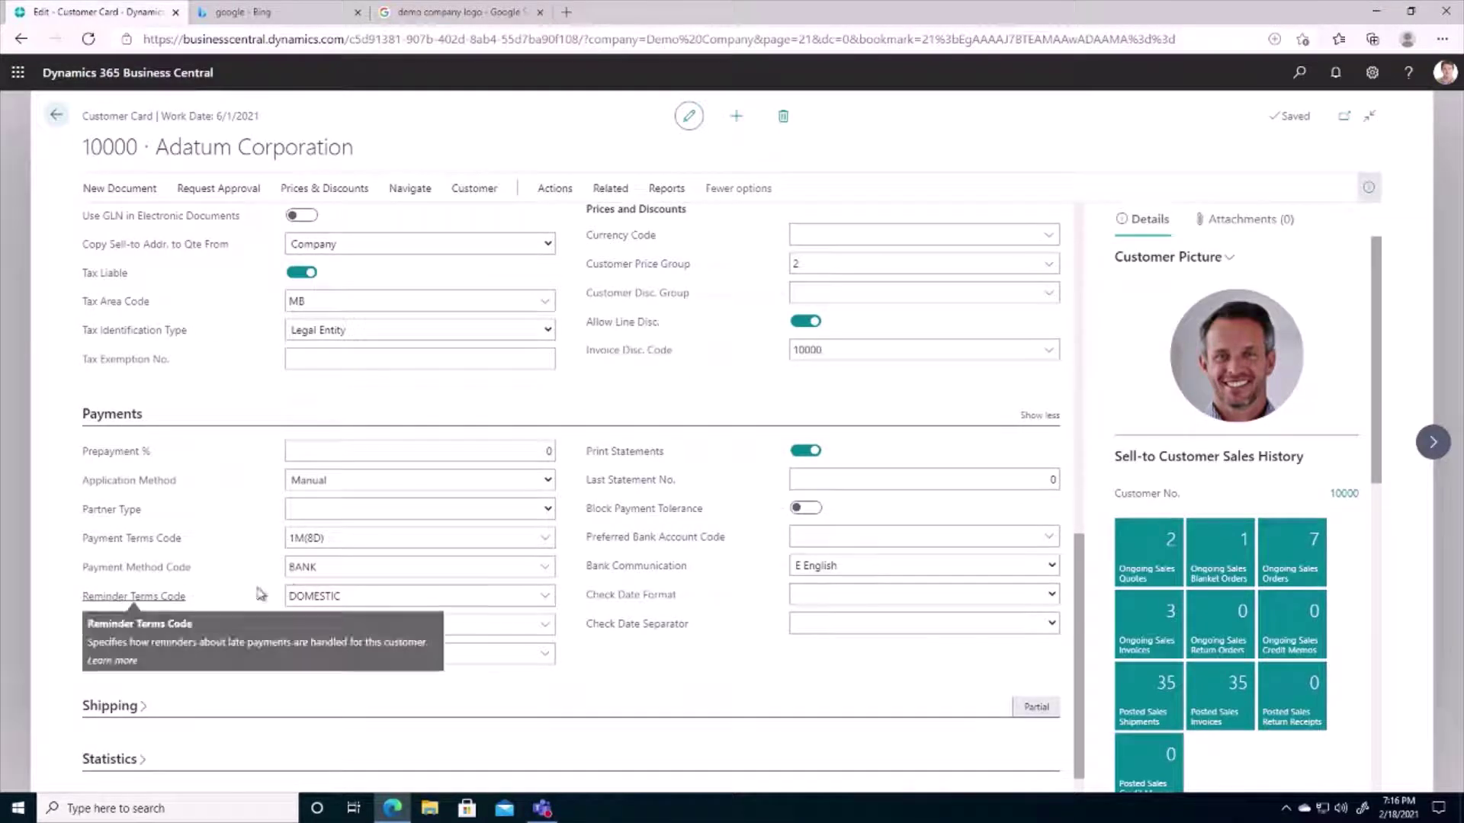
pyautogui.click(305, 592)
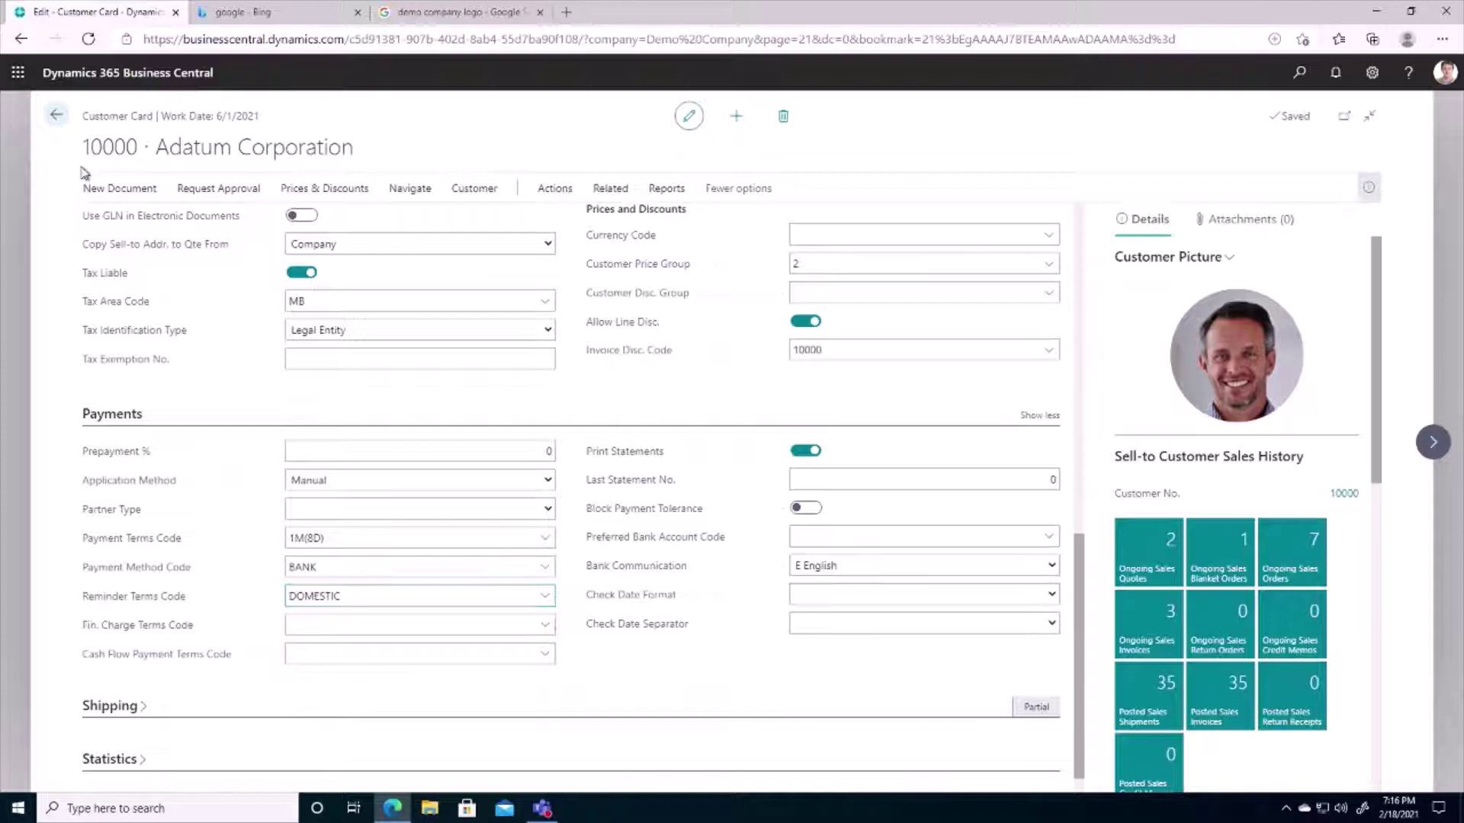
pyautogui.click(1433, 450)
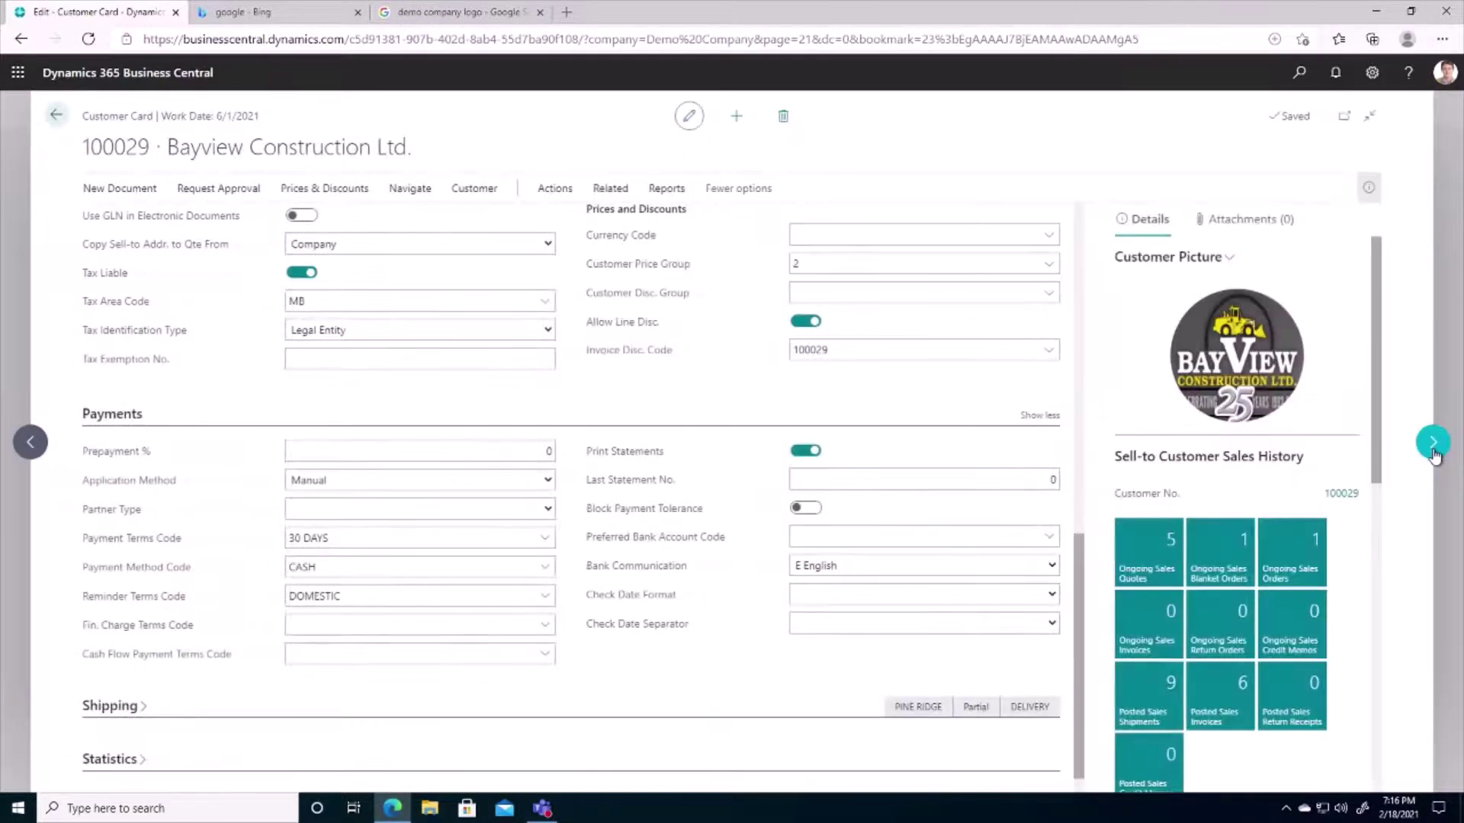
pyautogui.click(1433, 443)
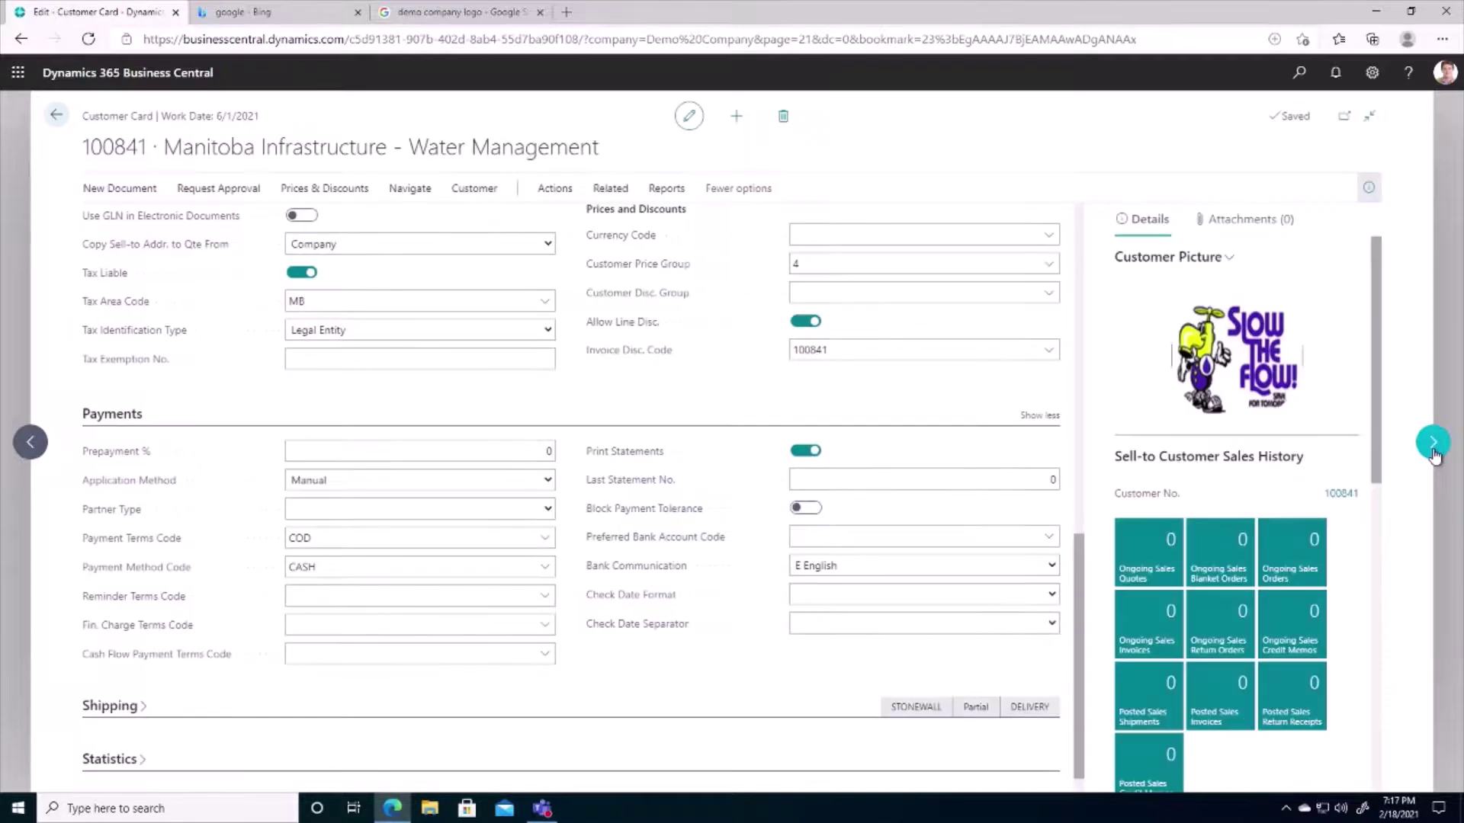
pyautogui.click(1433, 446)
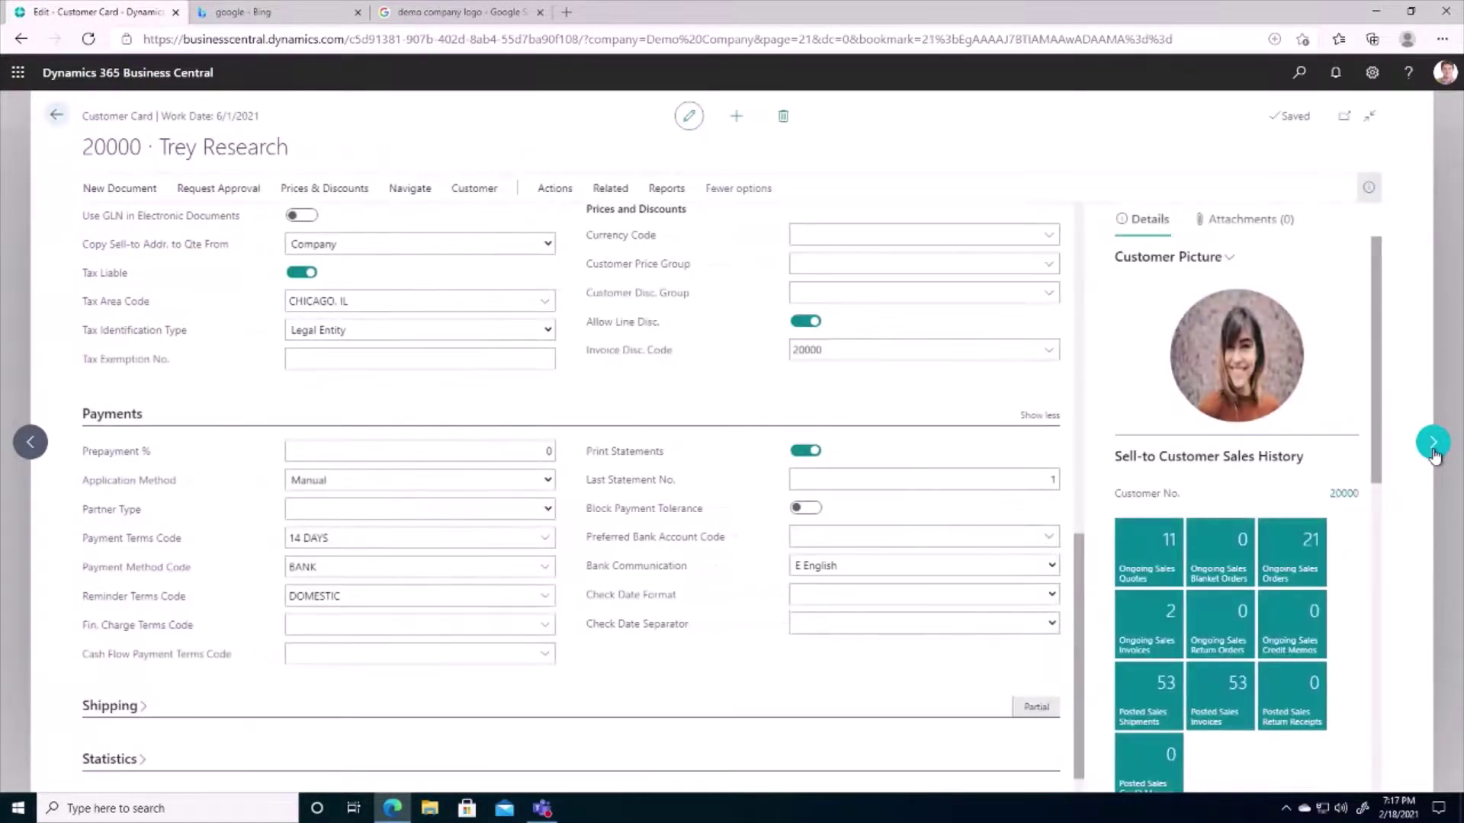
pyautogui.click(1434, 448)
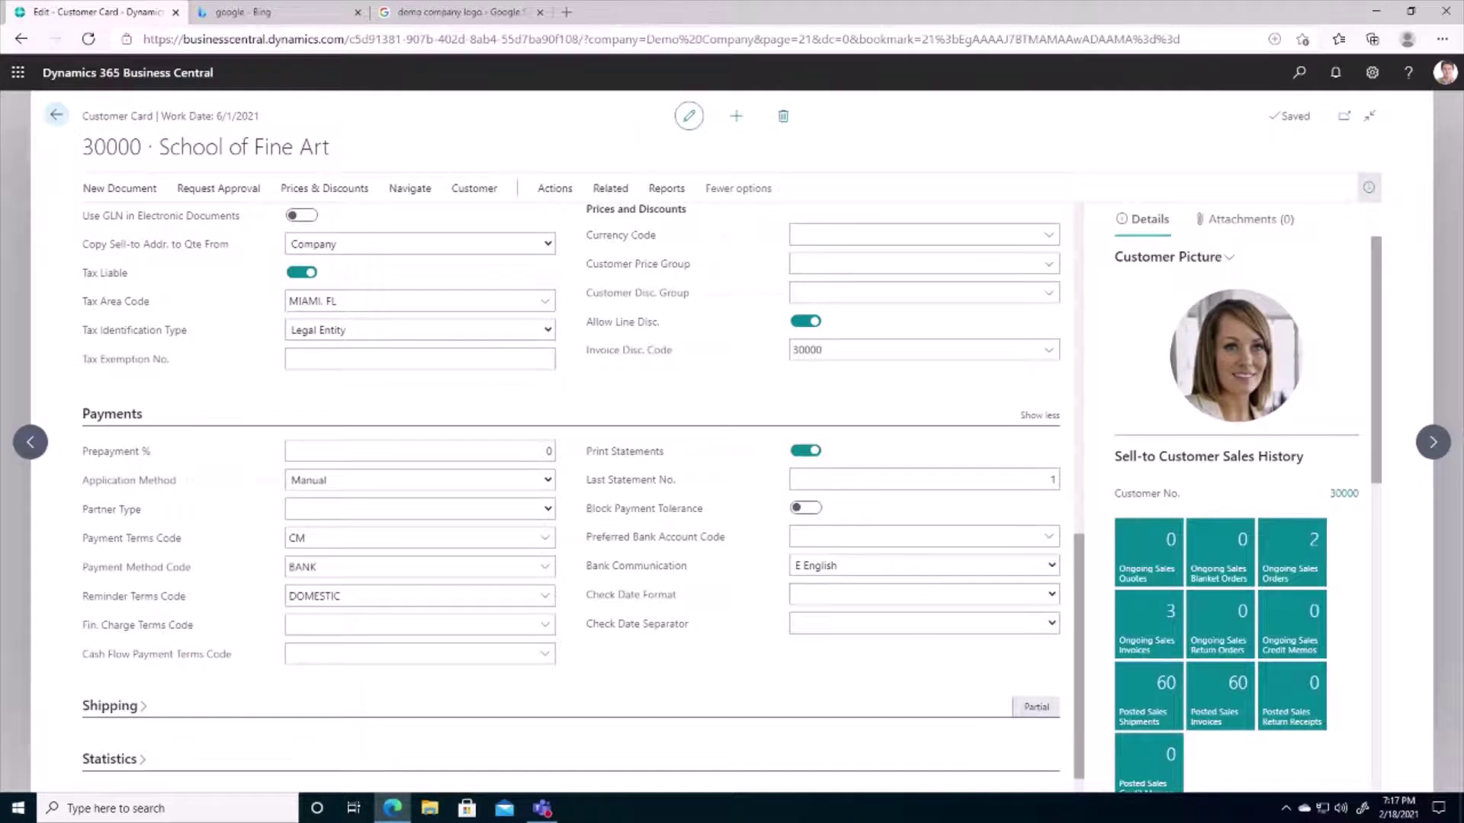
pyautogui.click(366, 595)
pyautogui.click(56, 114)
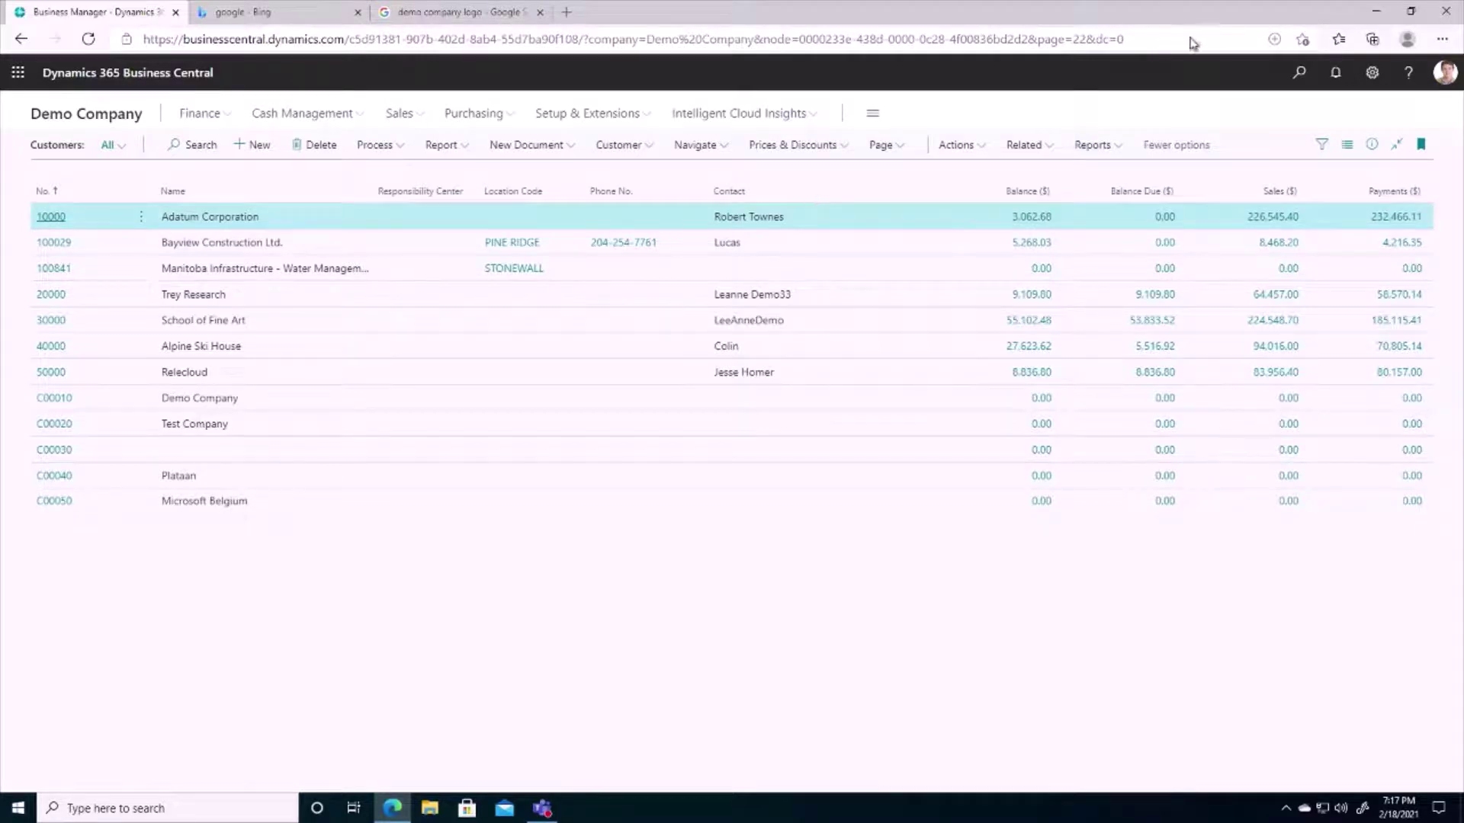
# Search 're' and open the empty Reminders list.
pyautogui.click(1299, 72)
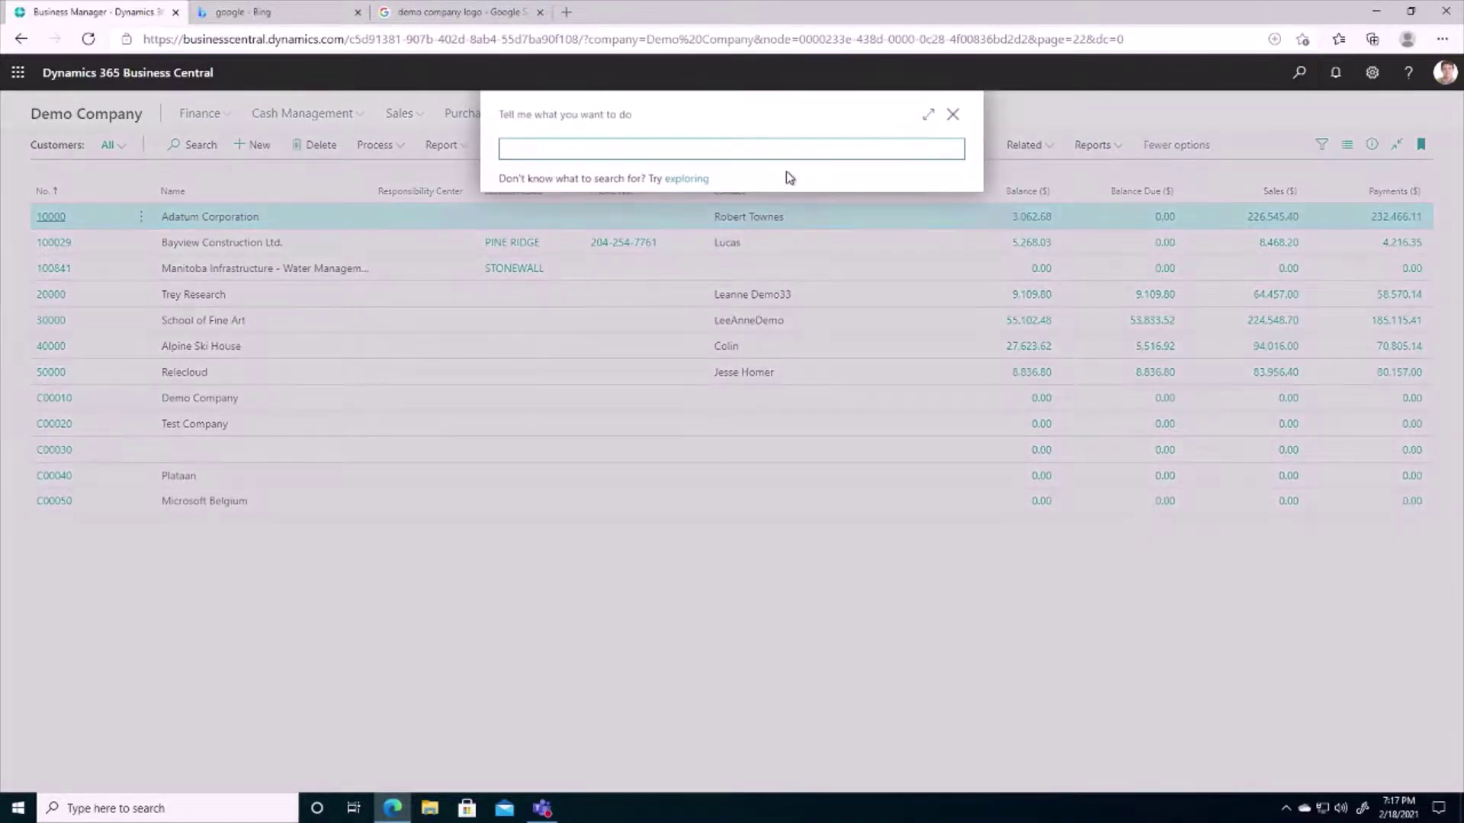
pyautogui.write('reminders')
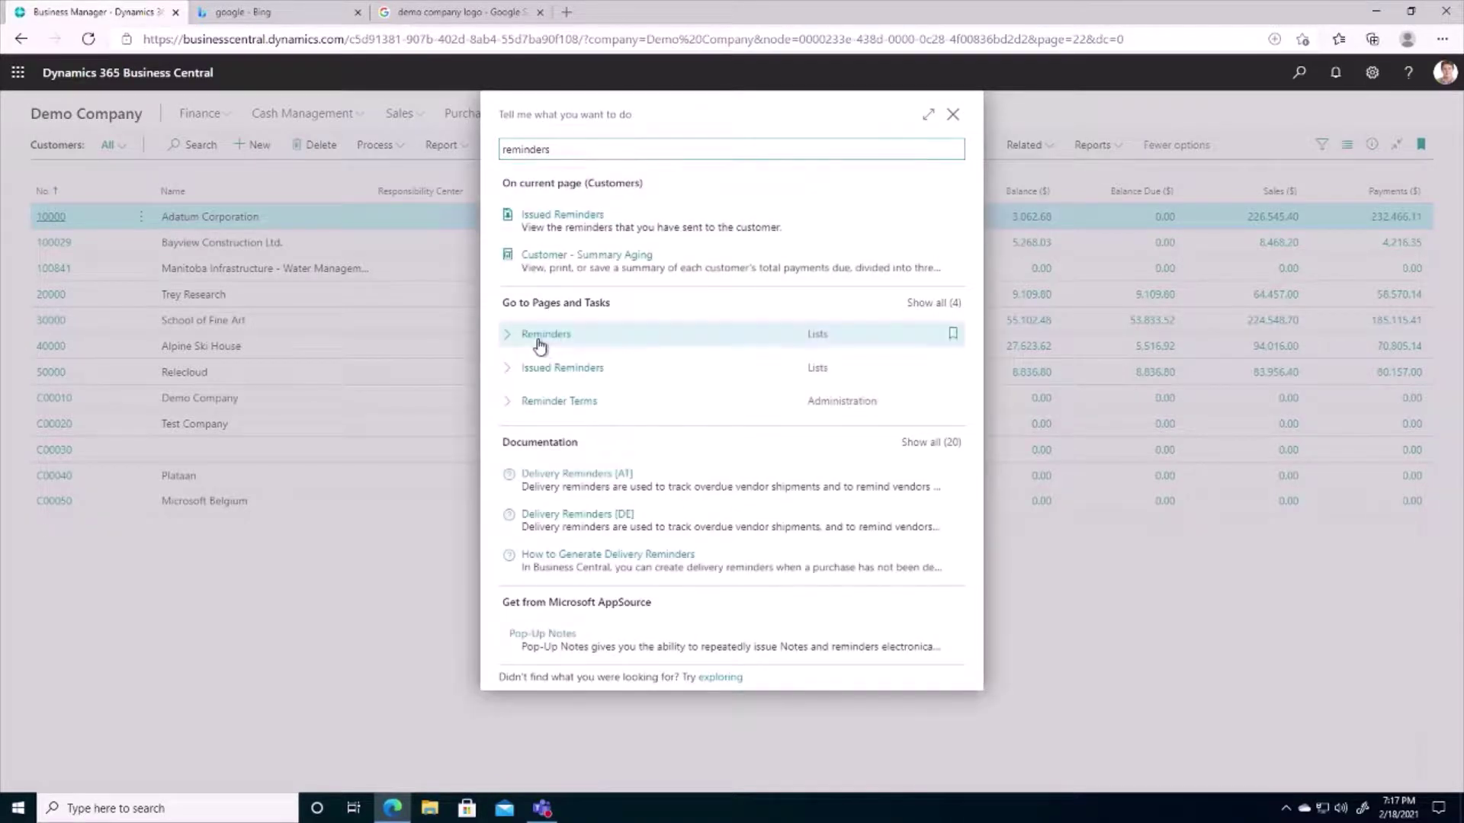
pyautogui.click(540, 342)
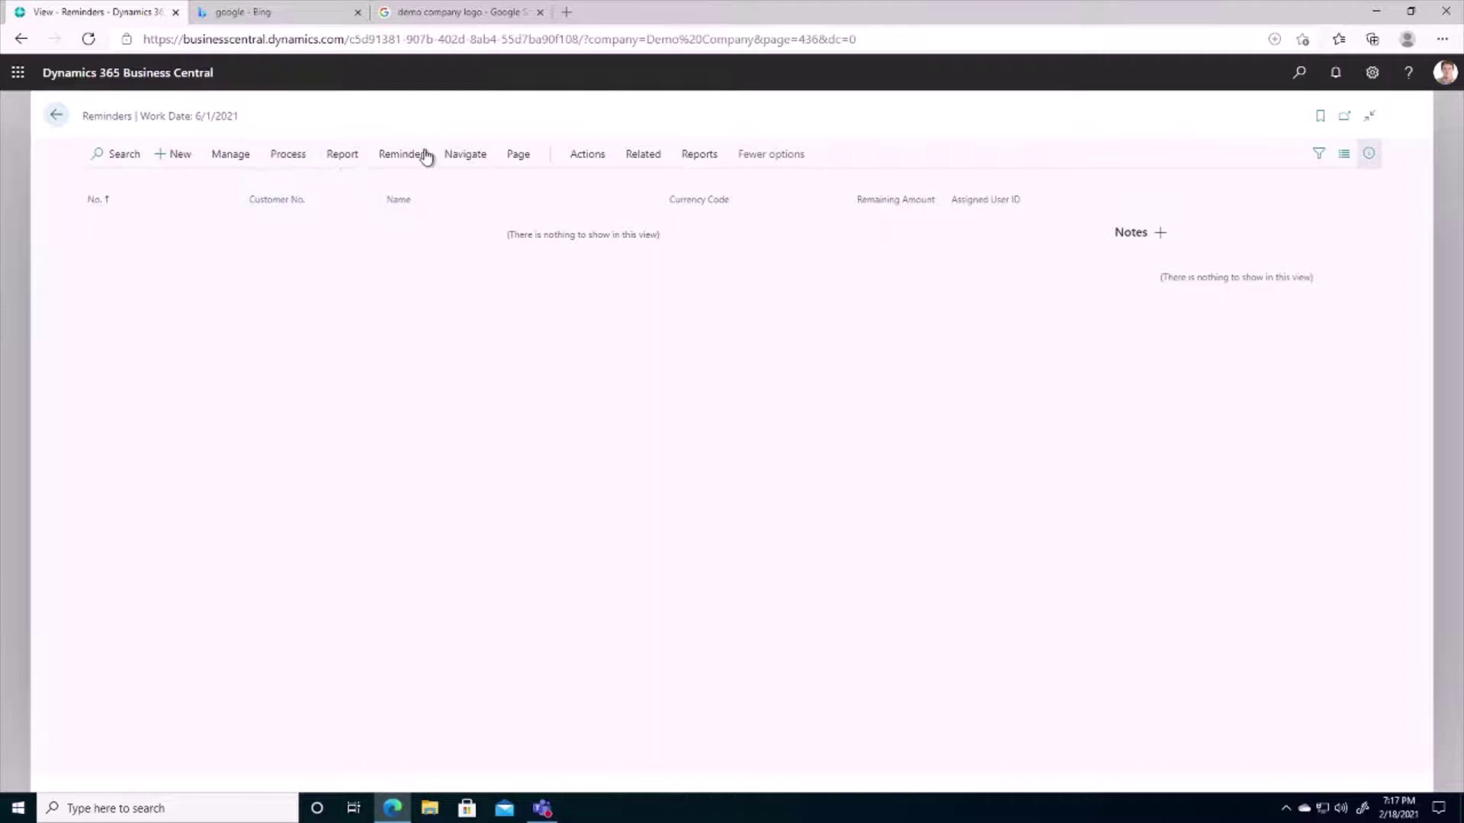
# Create reminders for overdue entries, giving S-REM1011 for Trey Research and S-REM1012 for School of Fine Art.
pyautogui.click(288, 155)
pyautogui.click(152, 191)
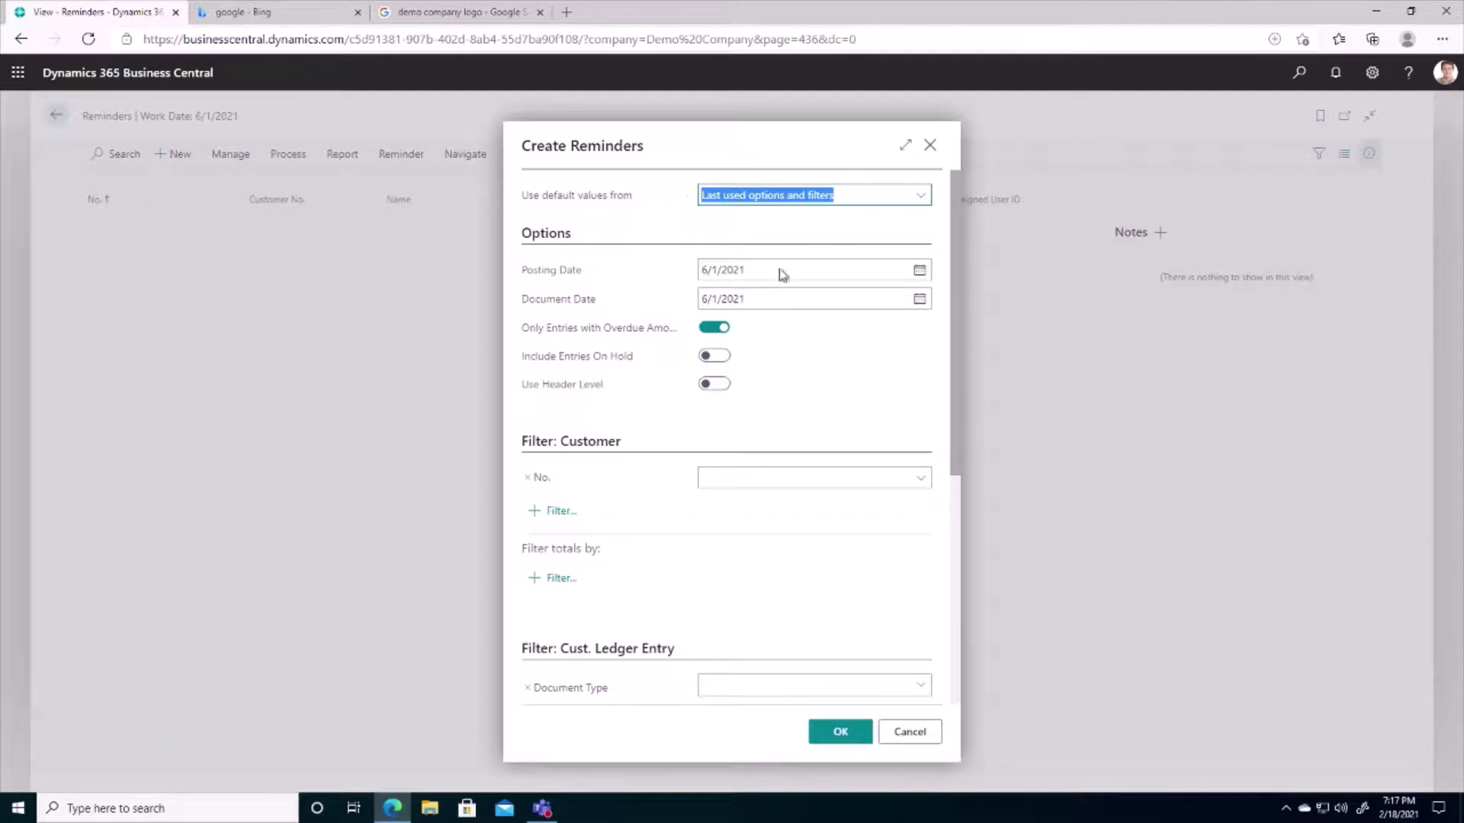
pyautogui.click(907, 485)
pyautogui.click(831, 735)
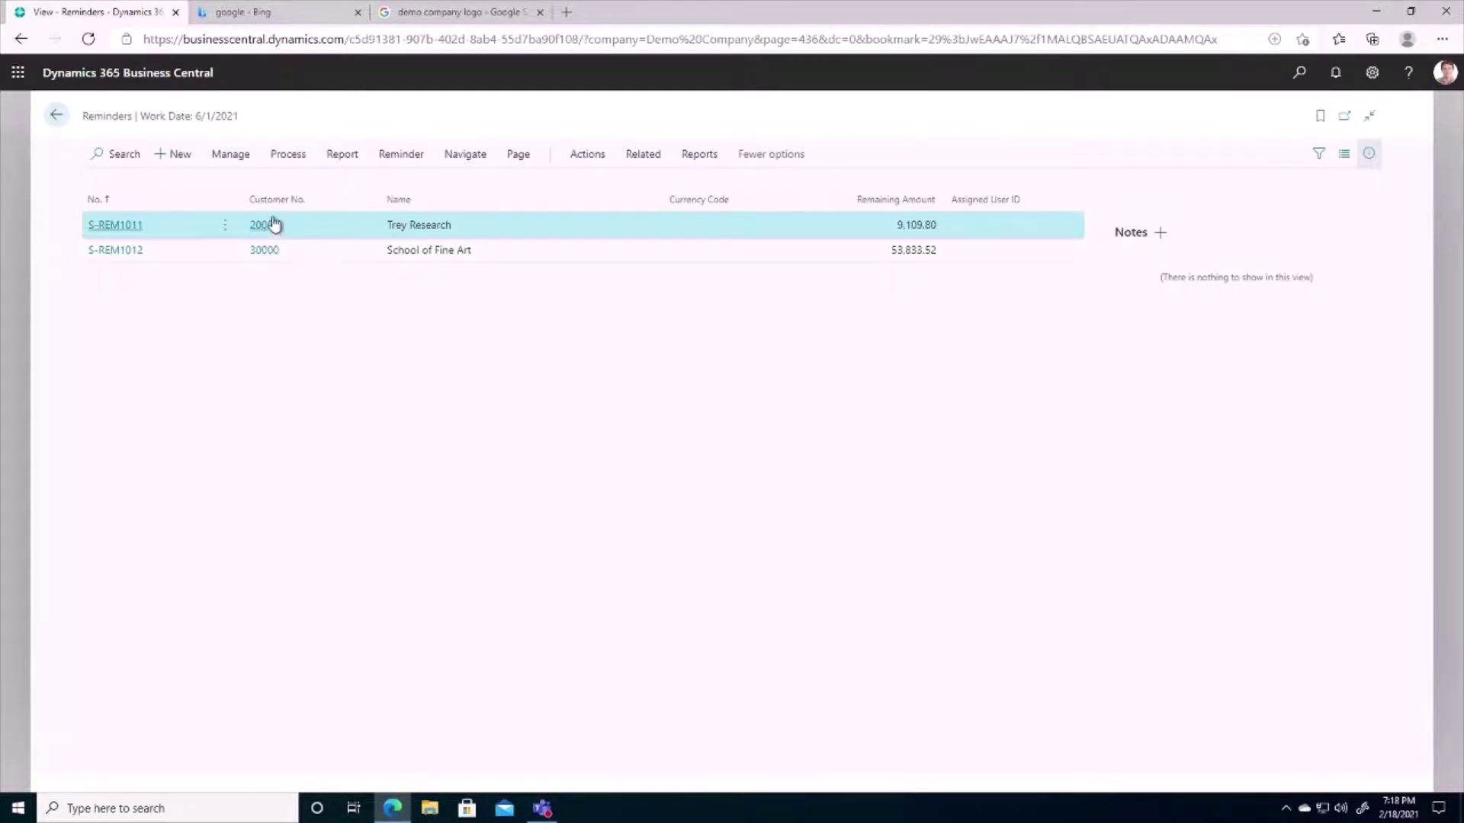
pyautogui.click(114, 224)
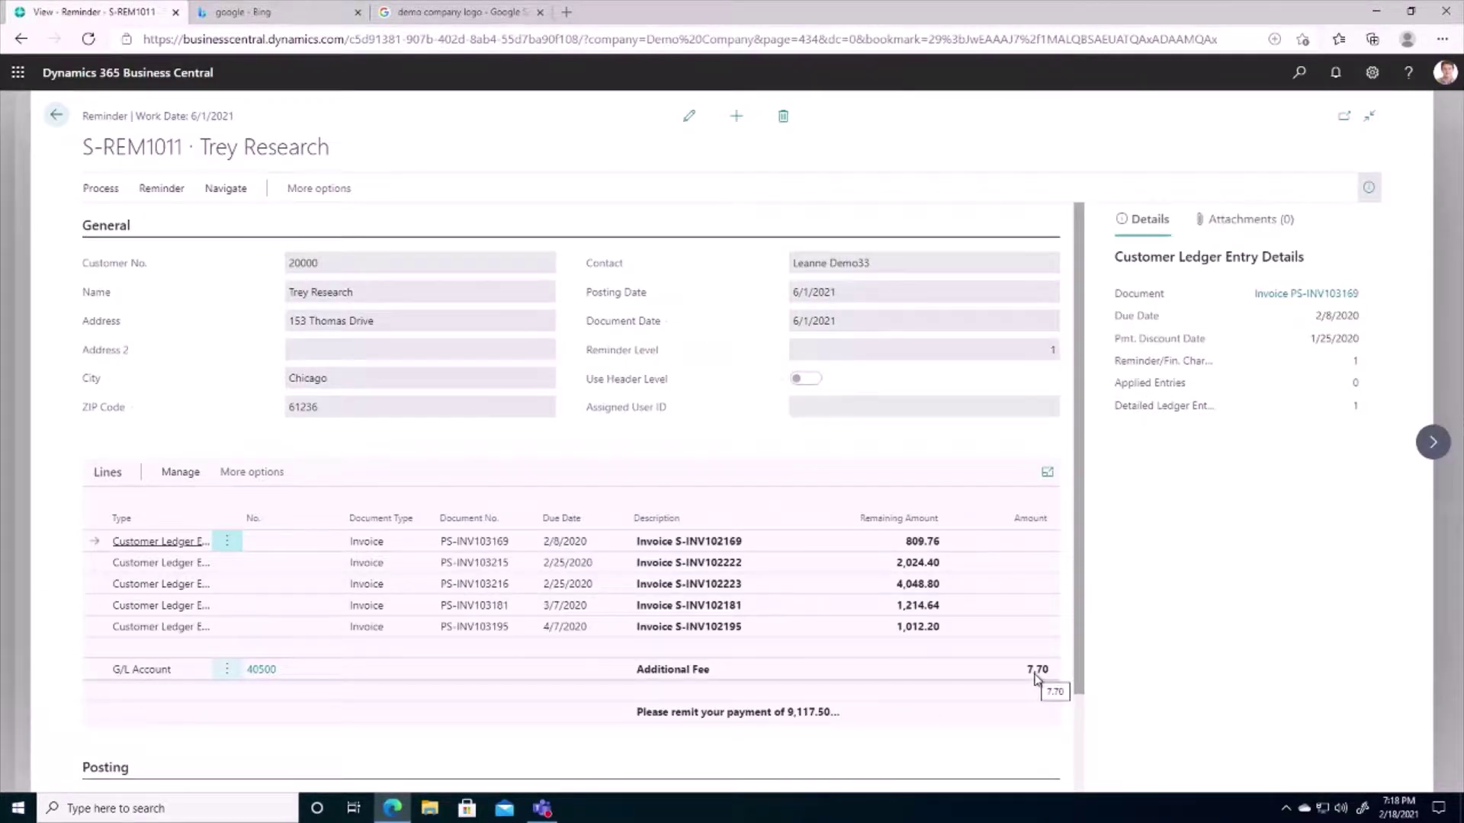
pyautogui.click(55, 118)
pyautogui.click(121, 251)
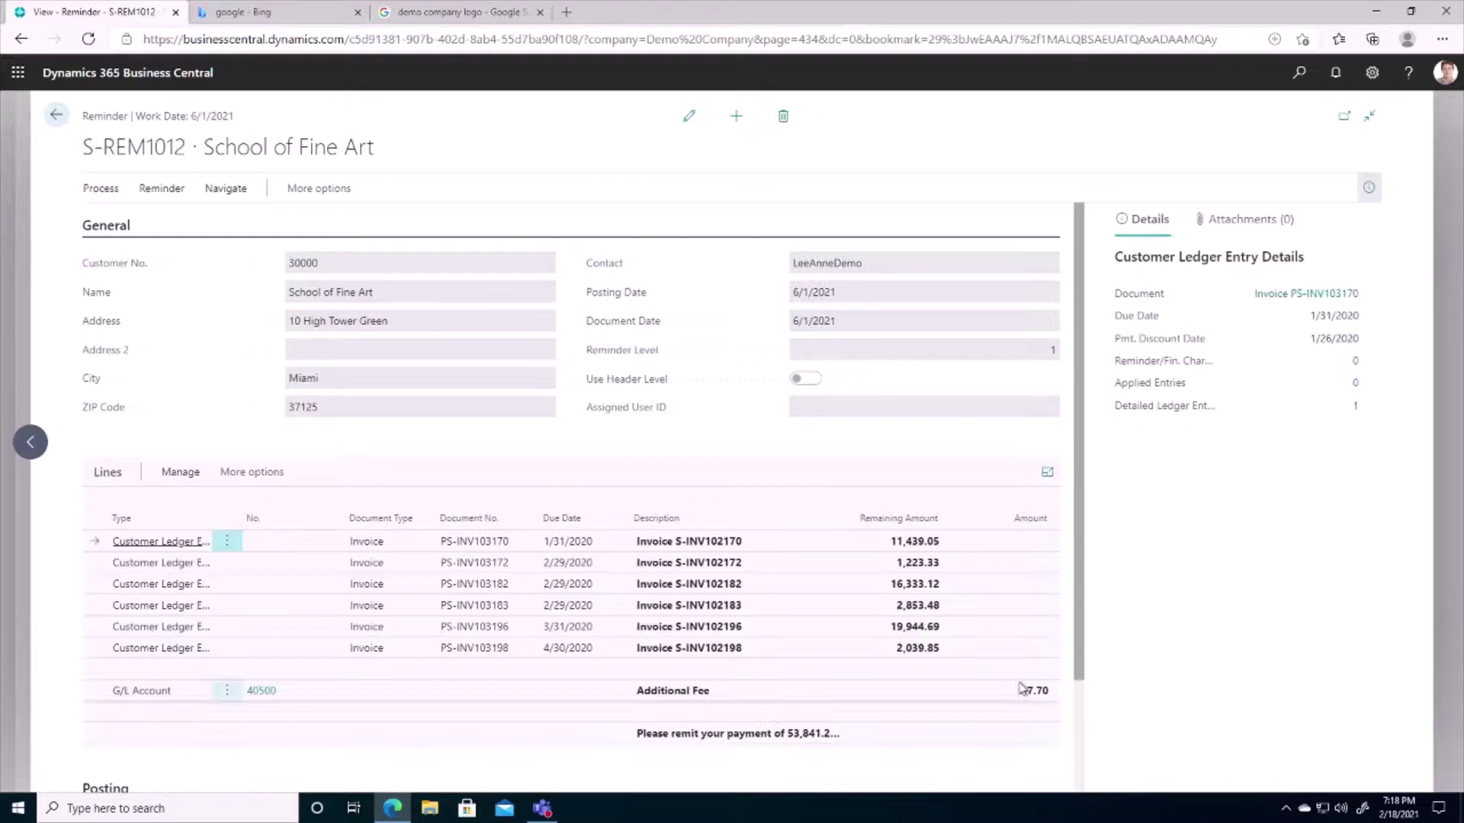
pyautogui.click(56, 115)
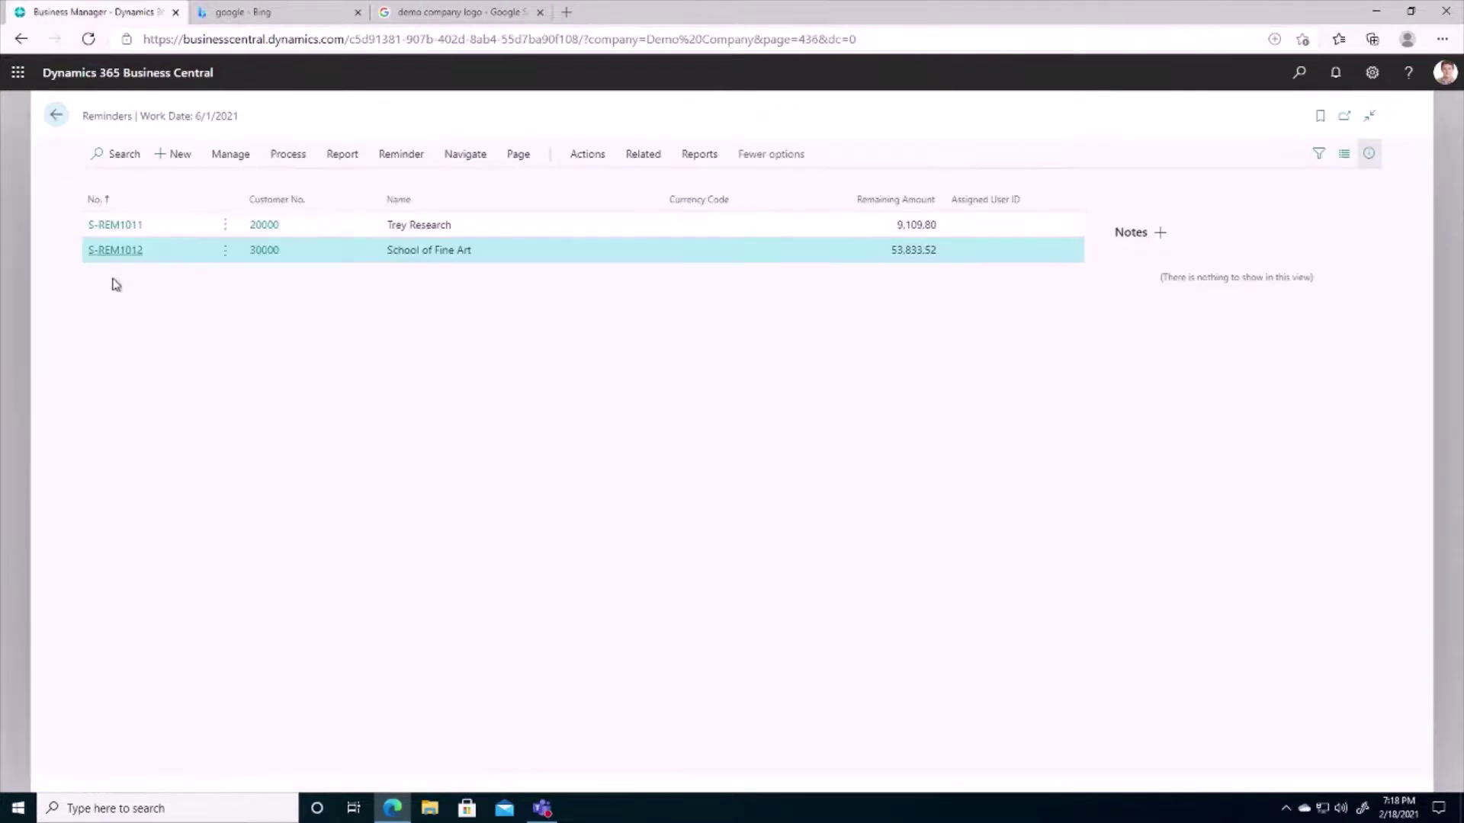
pyautogui.click(169, 229)
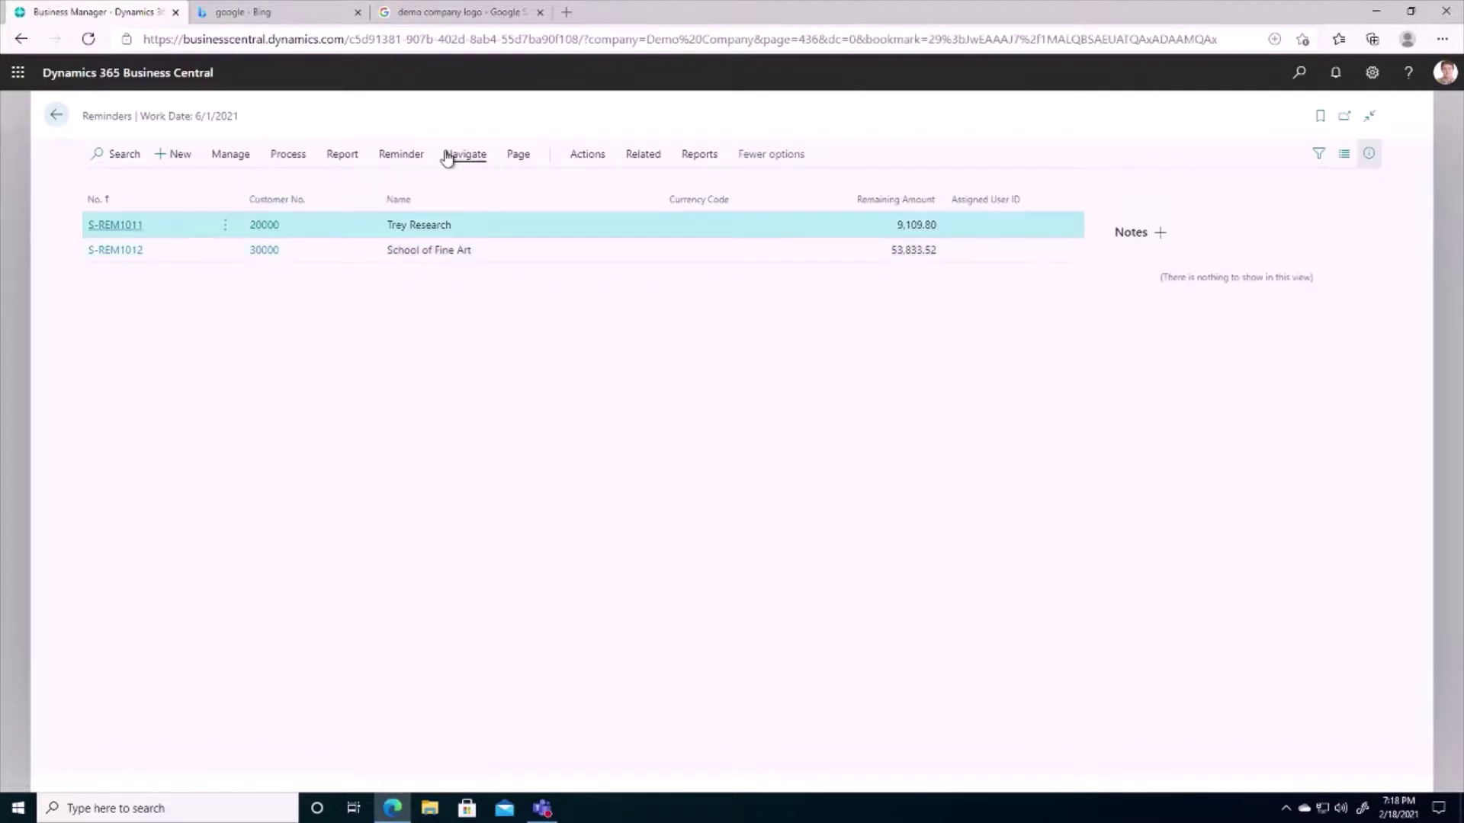
# Issue reminder S-REM1011 with the Print option set to Email.
pyautogui.click(587, 160)
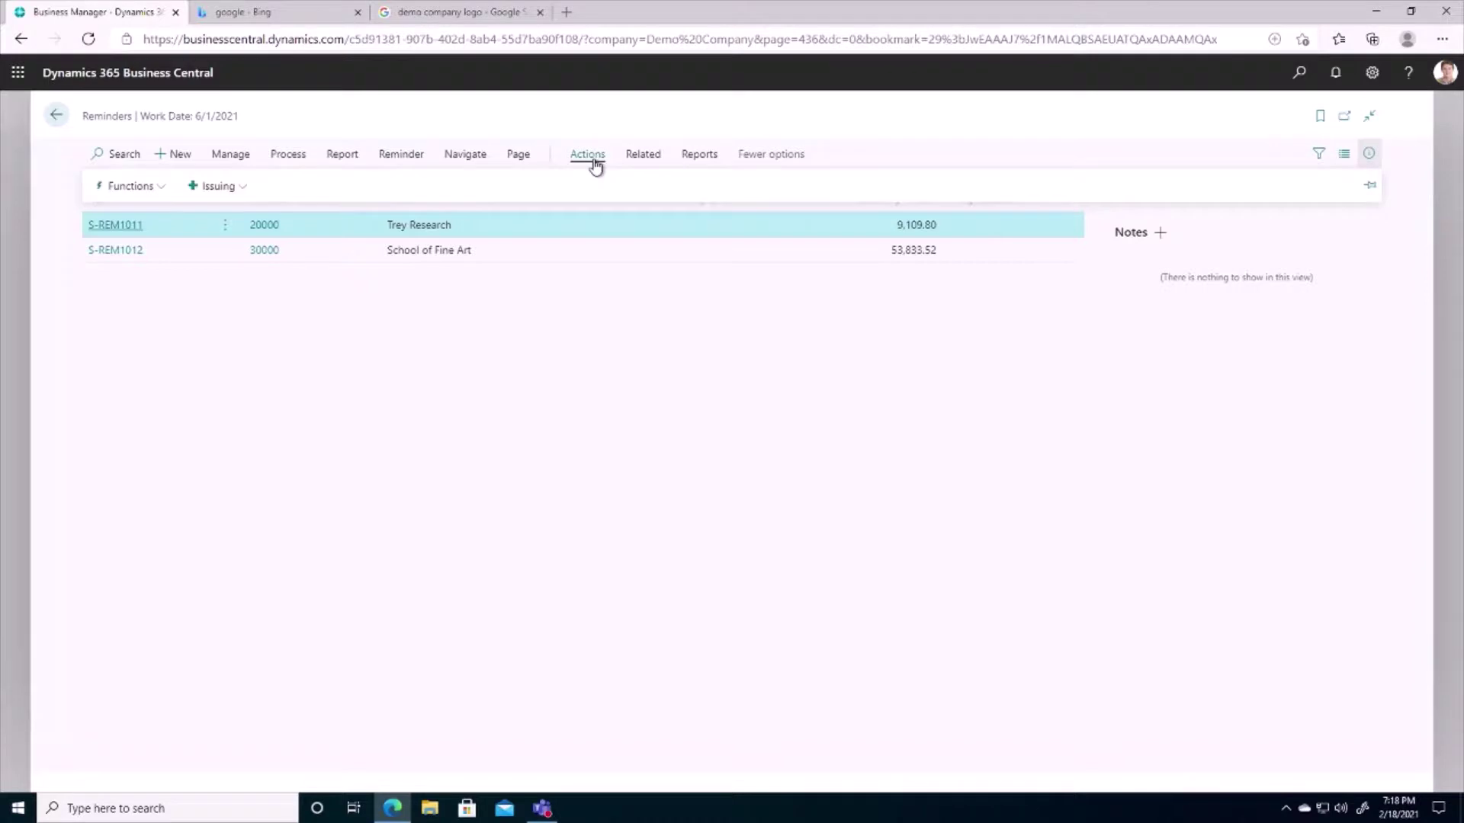
pyautogui.click(216, 189)
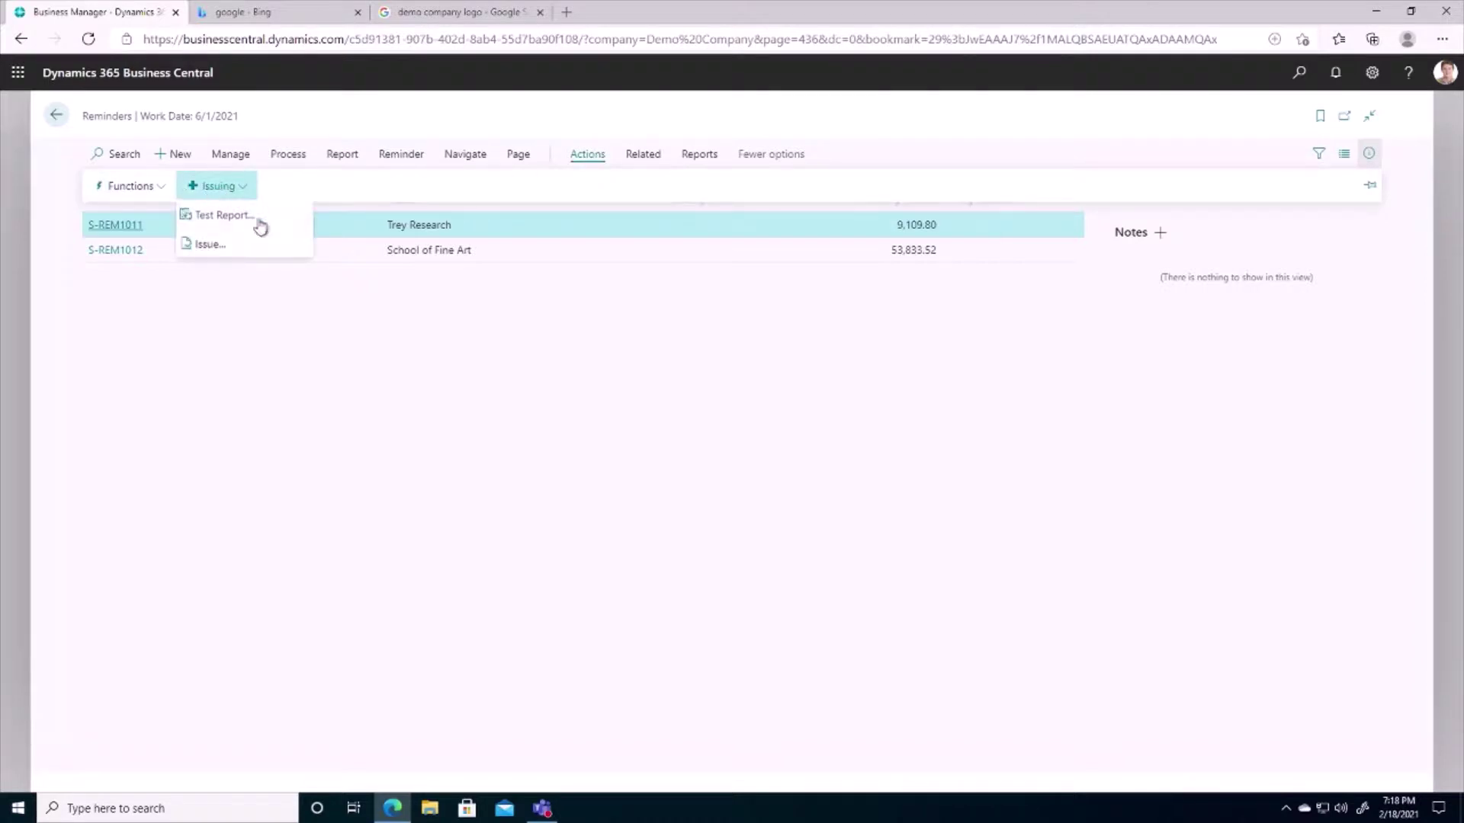
pyautogui.click(200, 244)
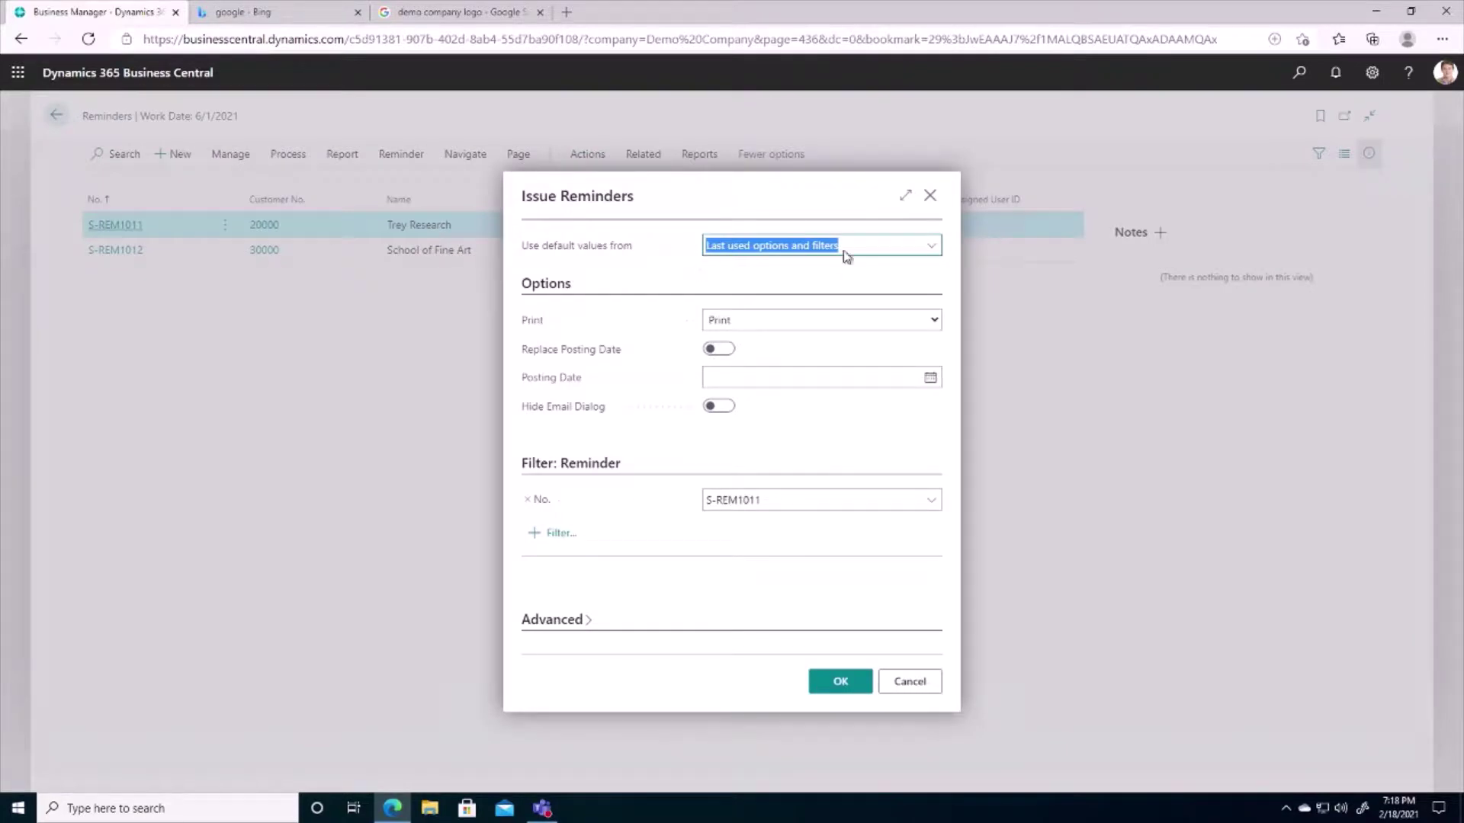
pyautogui.click(766, 324)
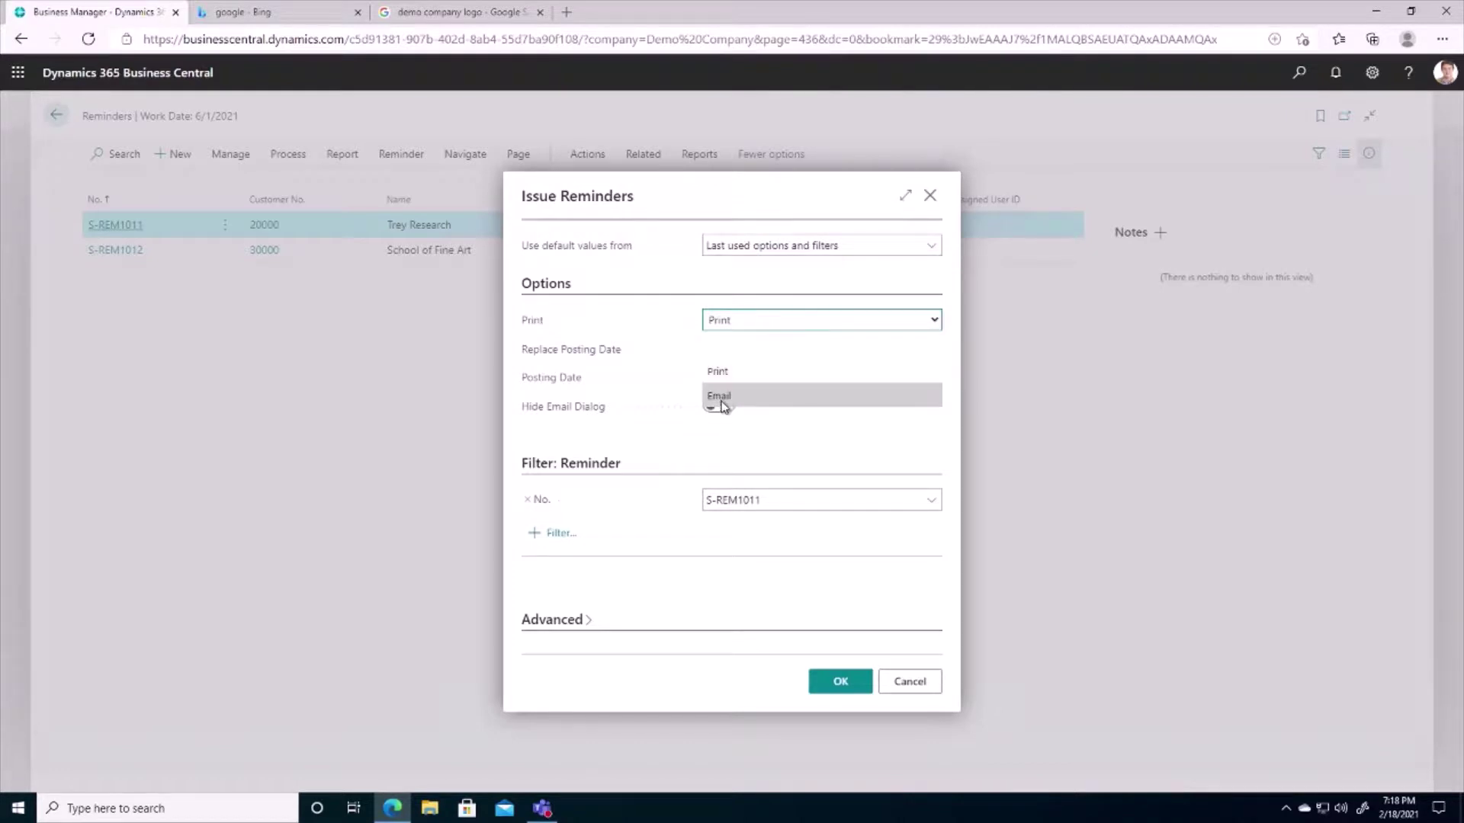
pyautogui.click(615, 286)
pyautogui.click(766, 324)
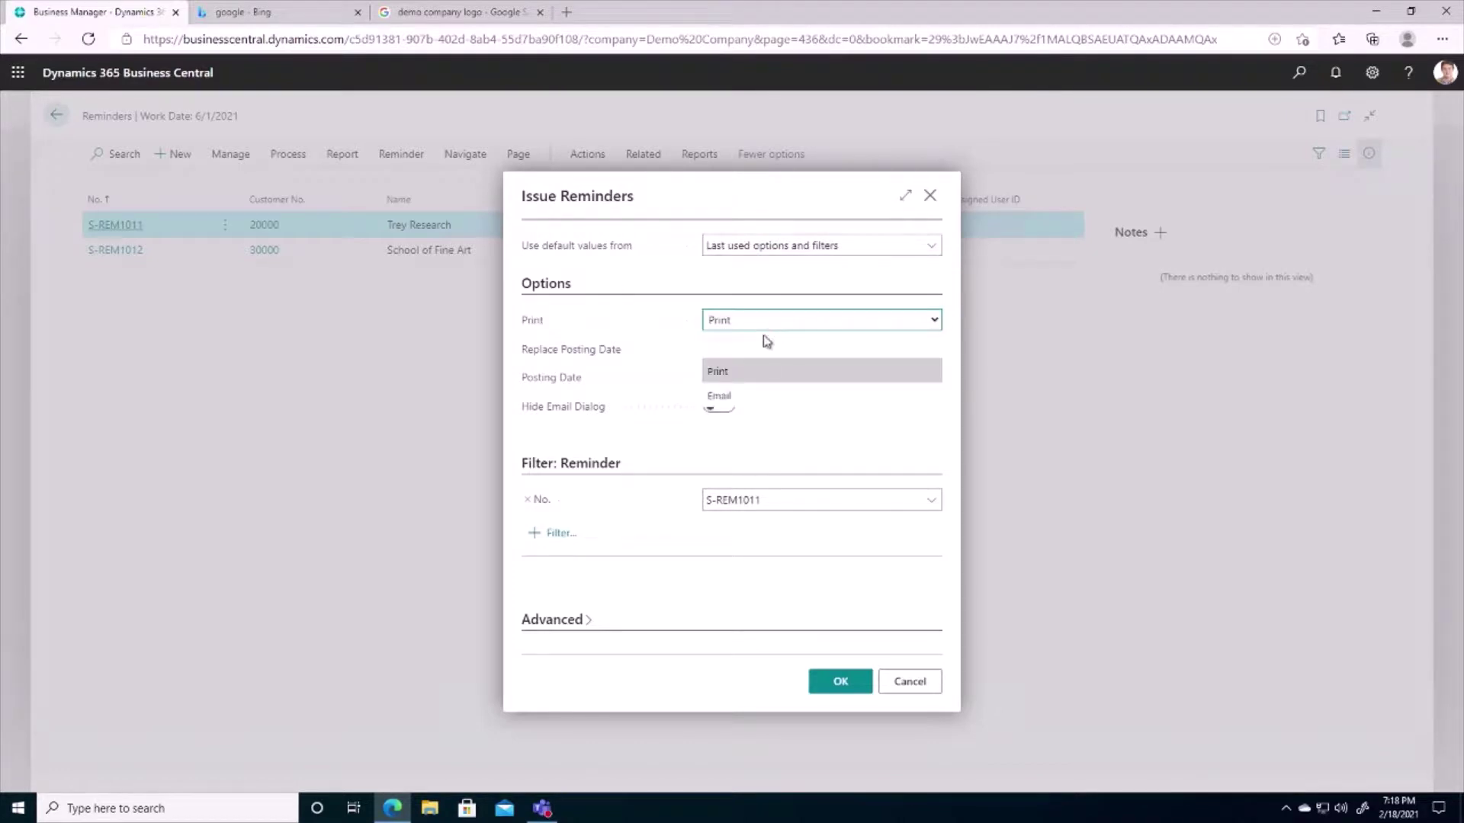
pyautogui.click(728, 398)
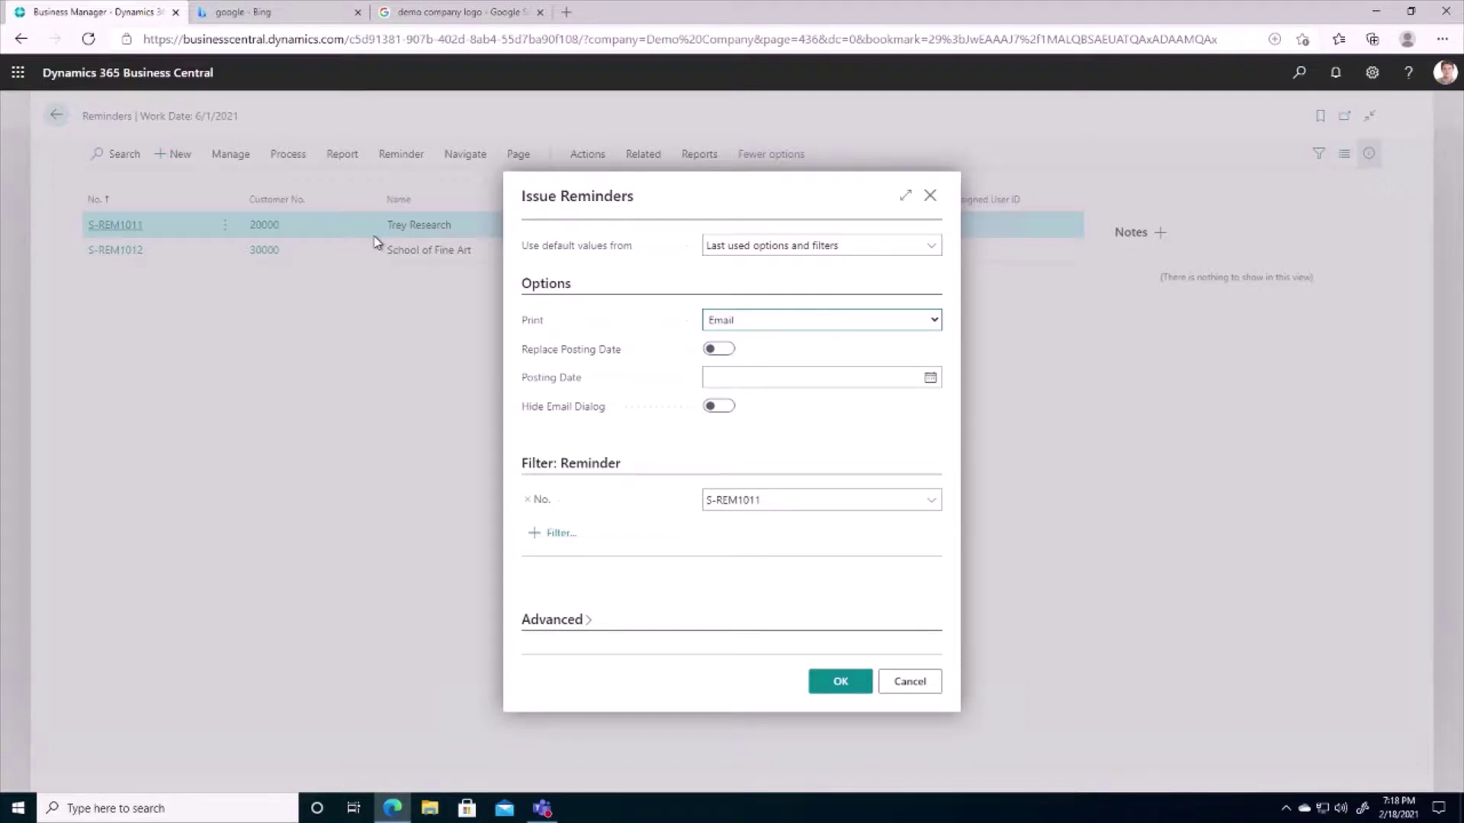
pyautogui.click(845, 682)
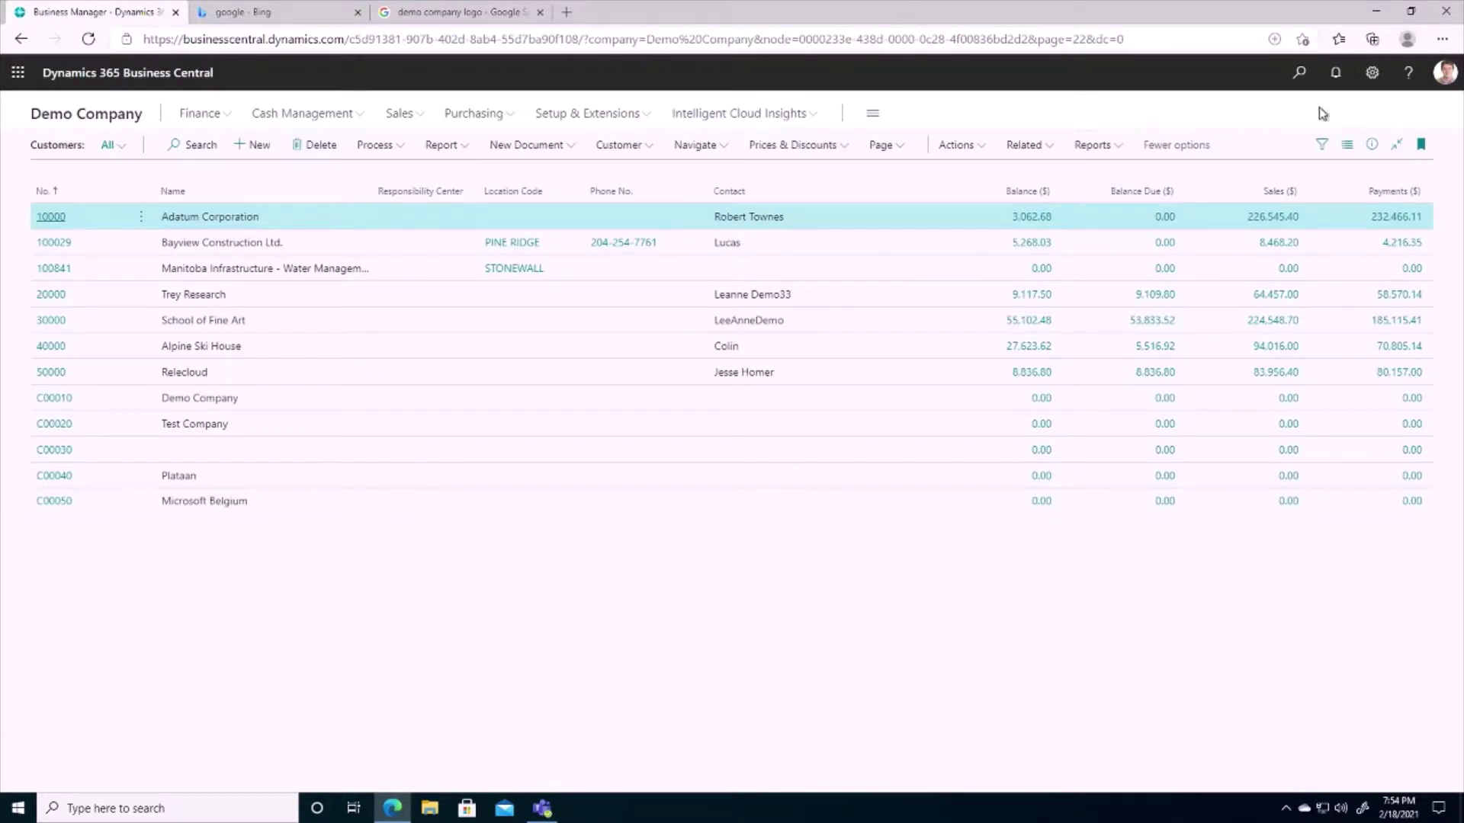
# Find the customer Standard Statement report through a 'statement' search.
pyautogui.click(1301, 75)
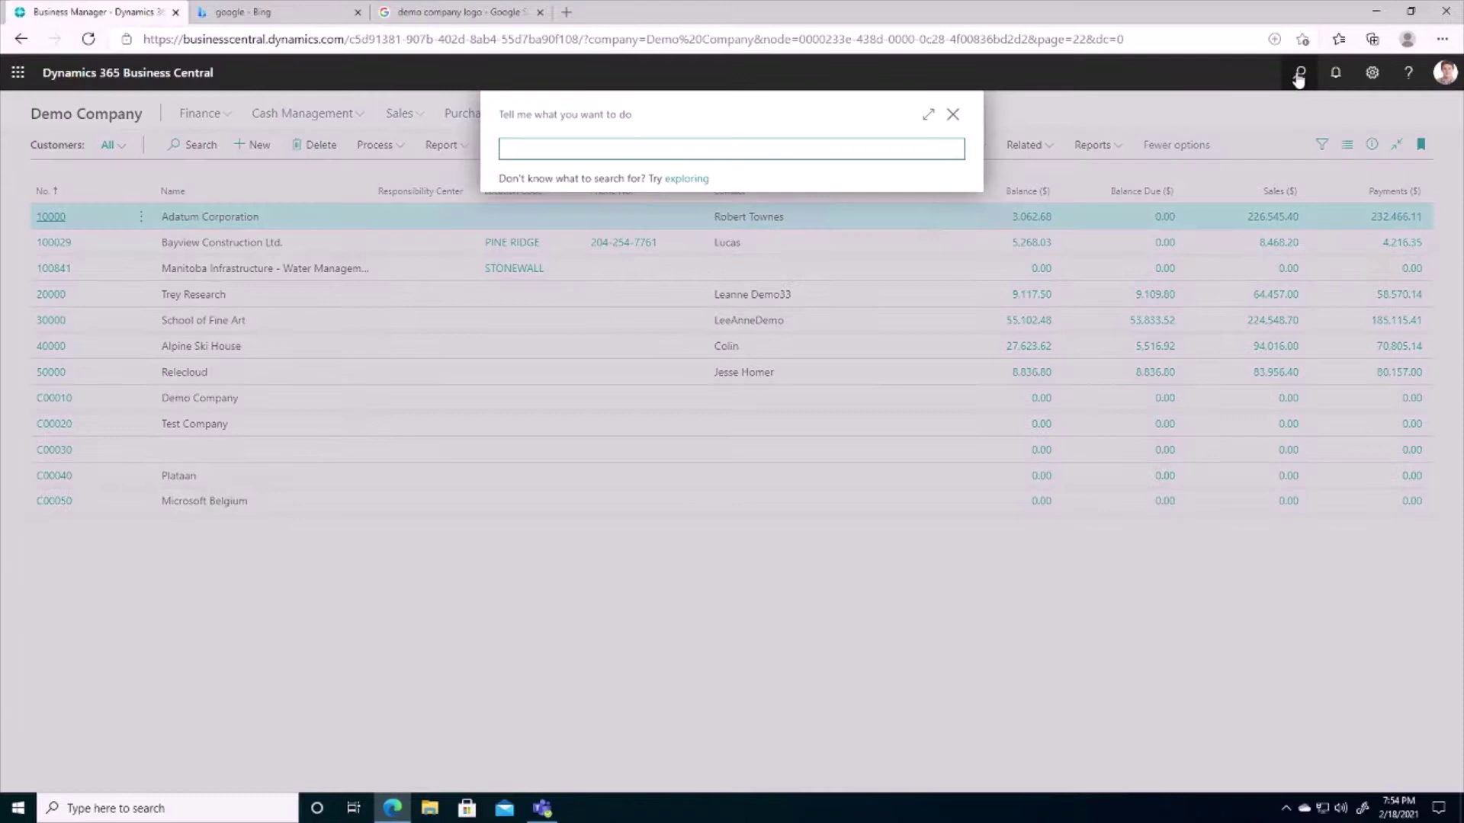
pyautogui.write('statement')
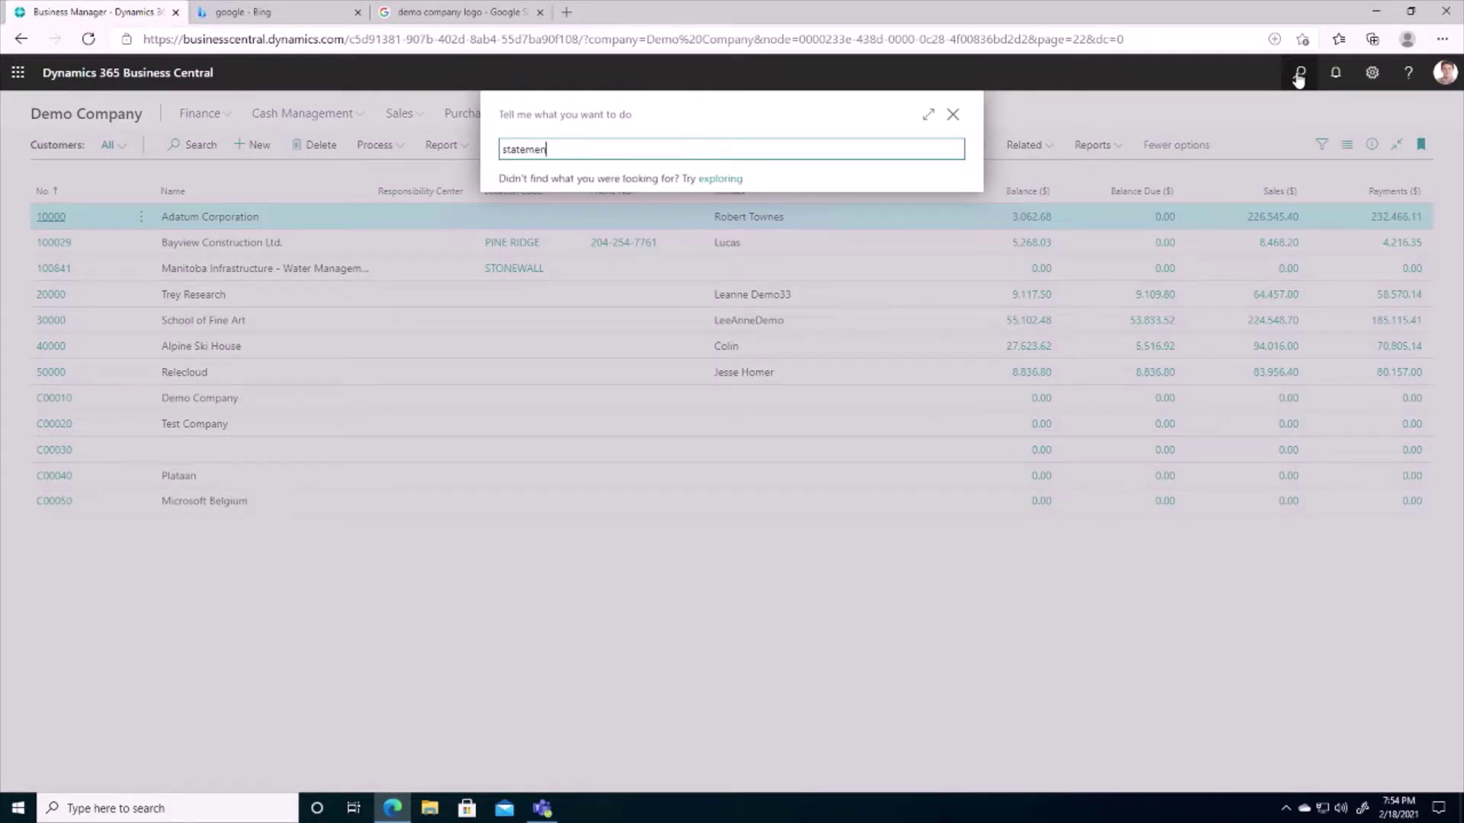
pyautogui.click(546, 216)
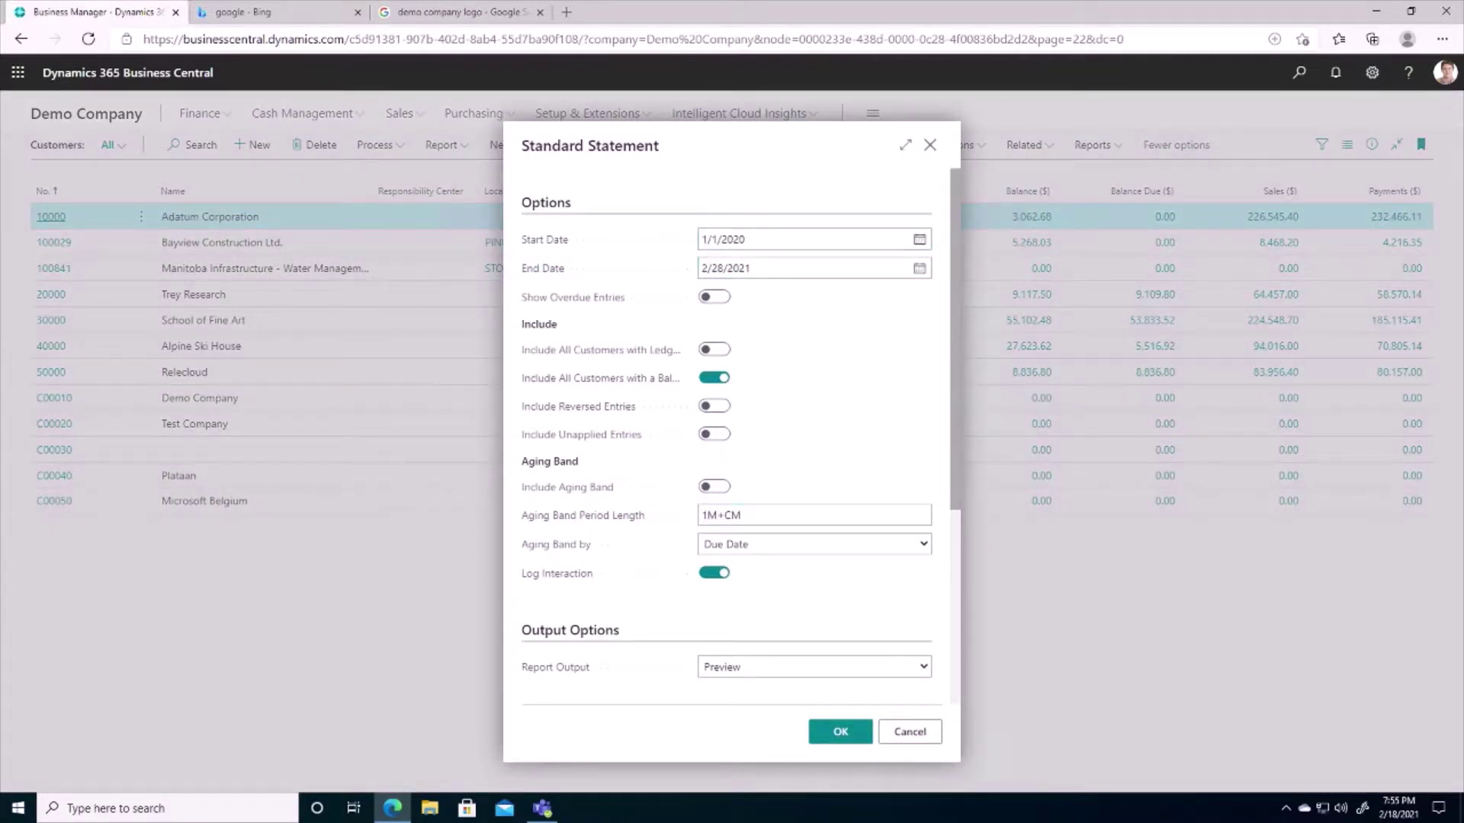
# Run the statement for 1/1/2020 to 2/28/2021 with Word as the report output.
pyautogui.click(729, 671)
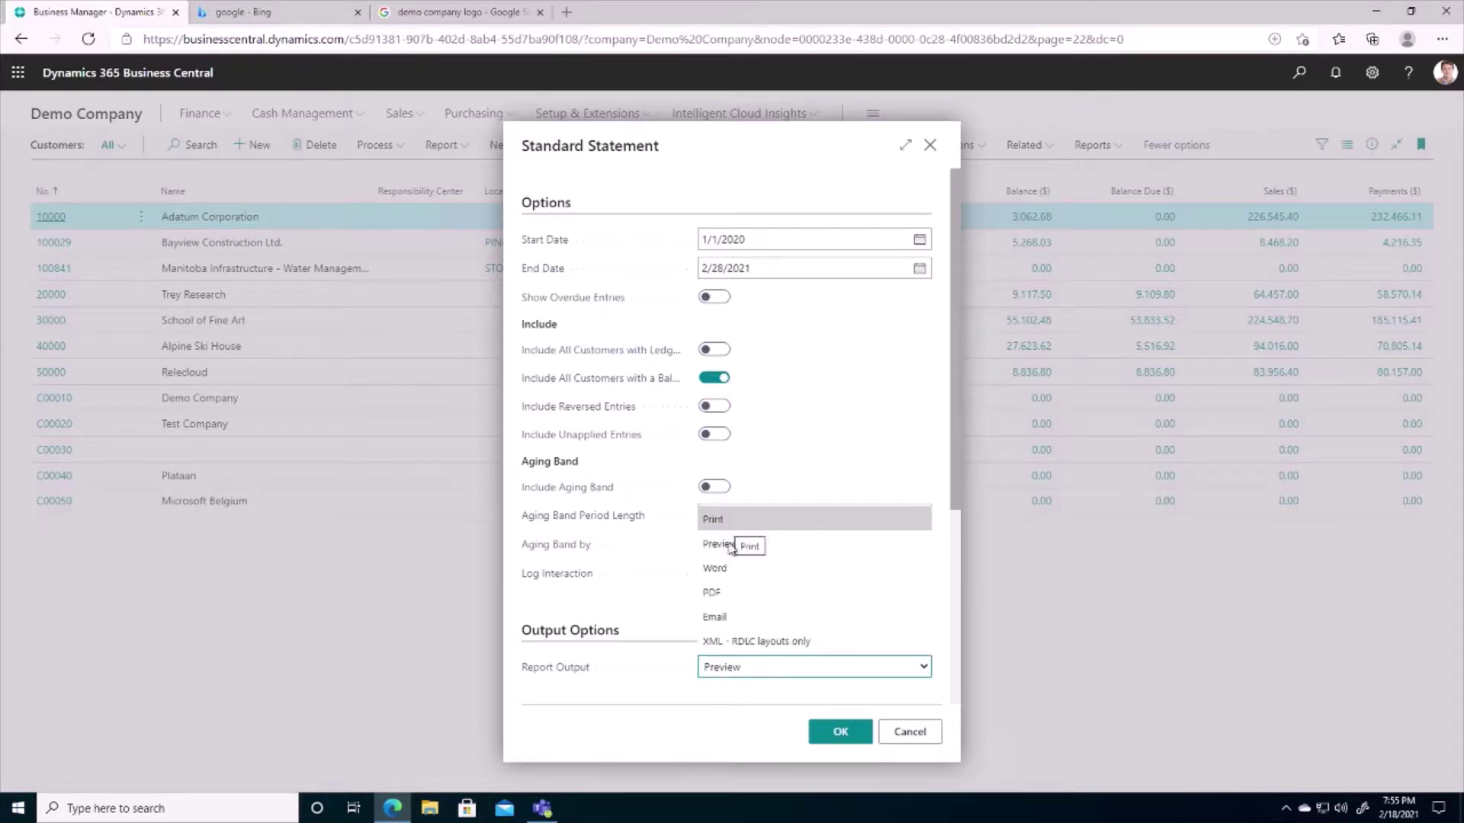
pyautogui.press('Up')
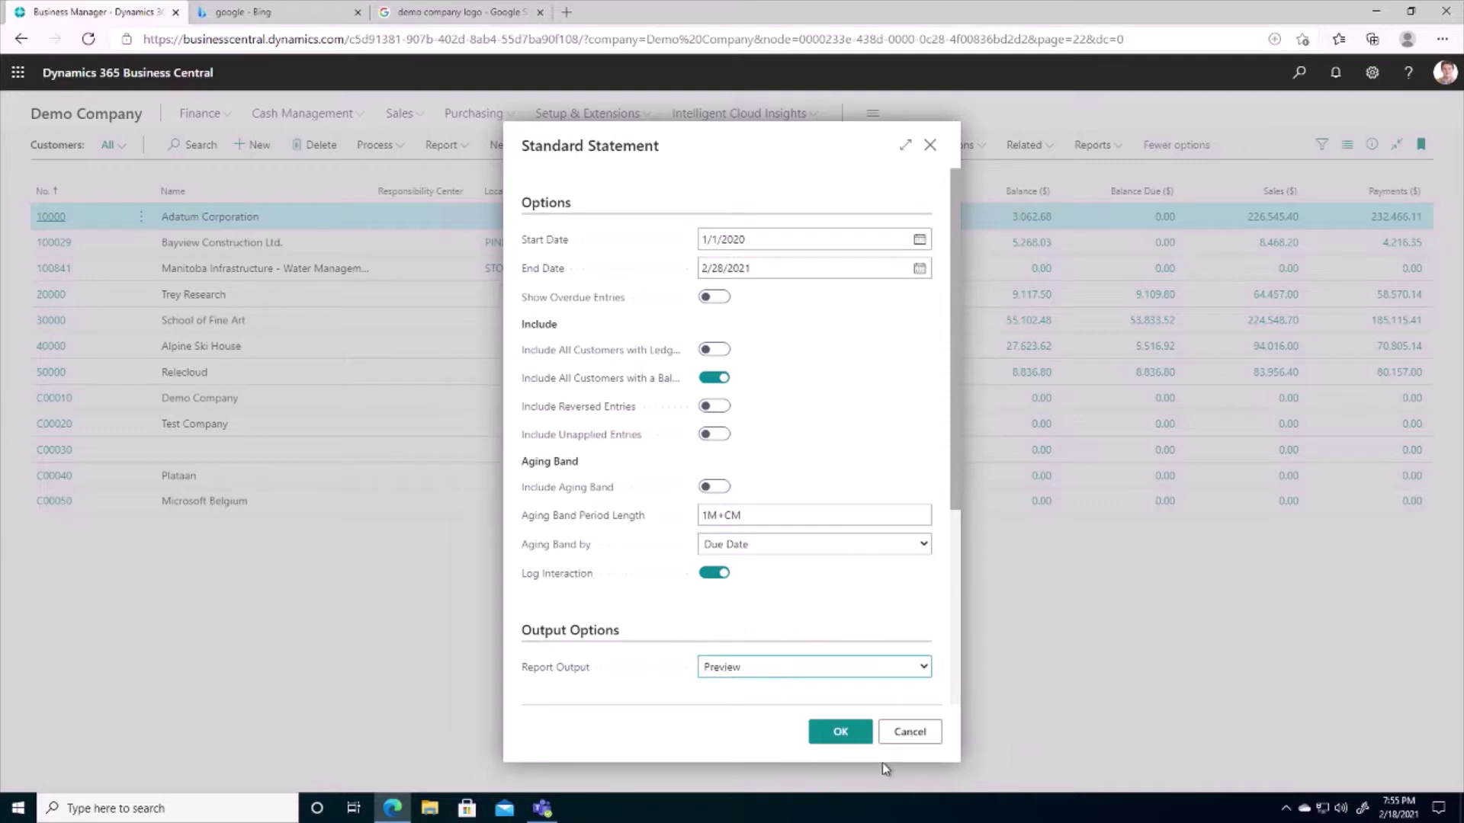
pyautogui.click(840, 732)
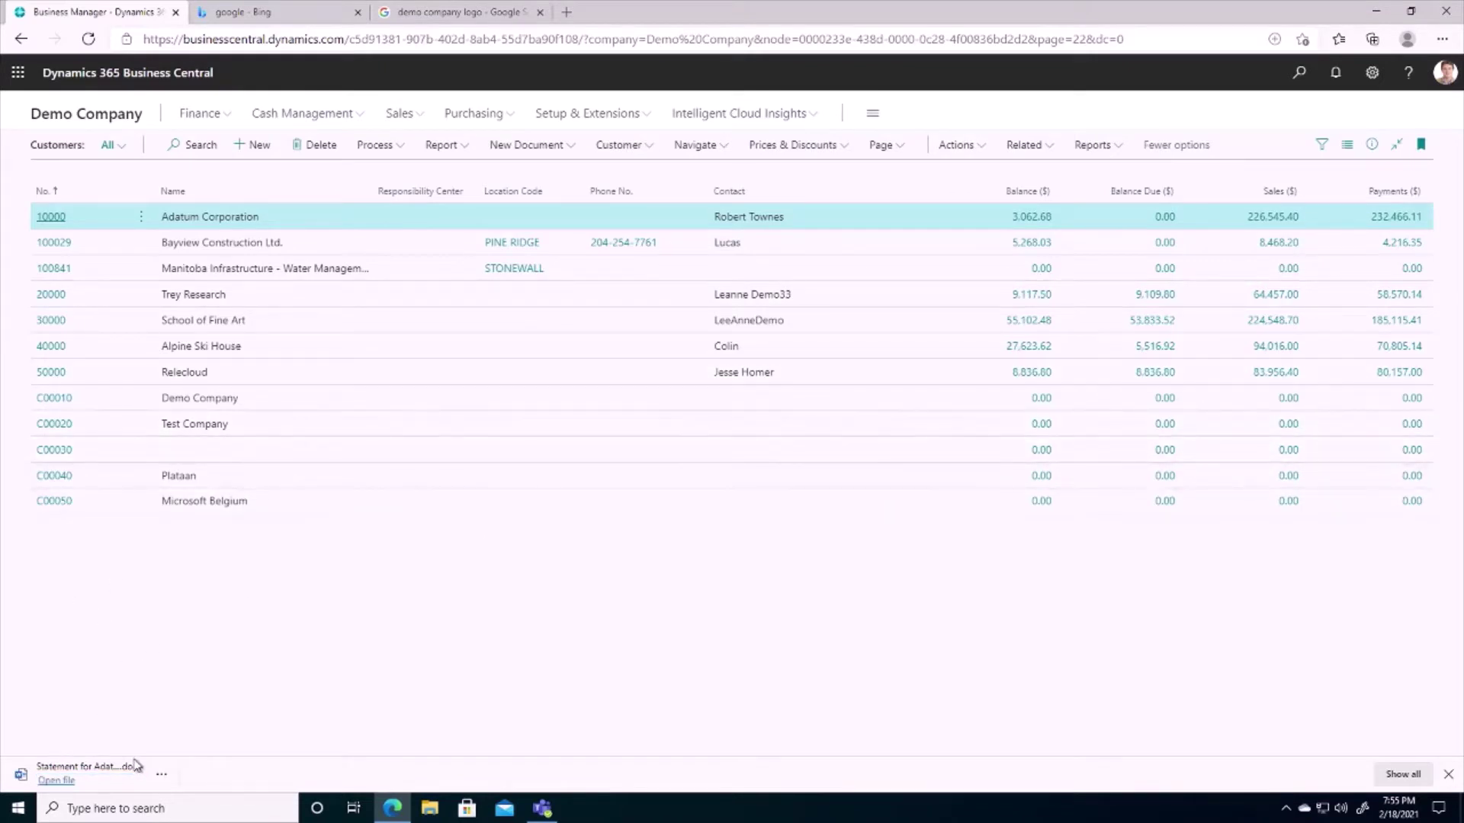
# Open the downloaded statement .docx in Word with editing enabled and review both customers' statements.
pyautogui.click(56, 781)
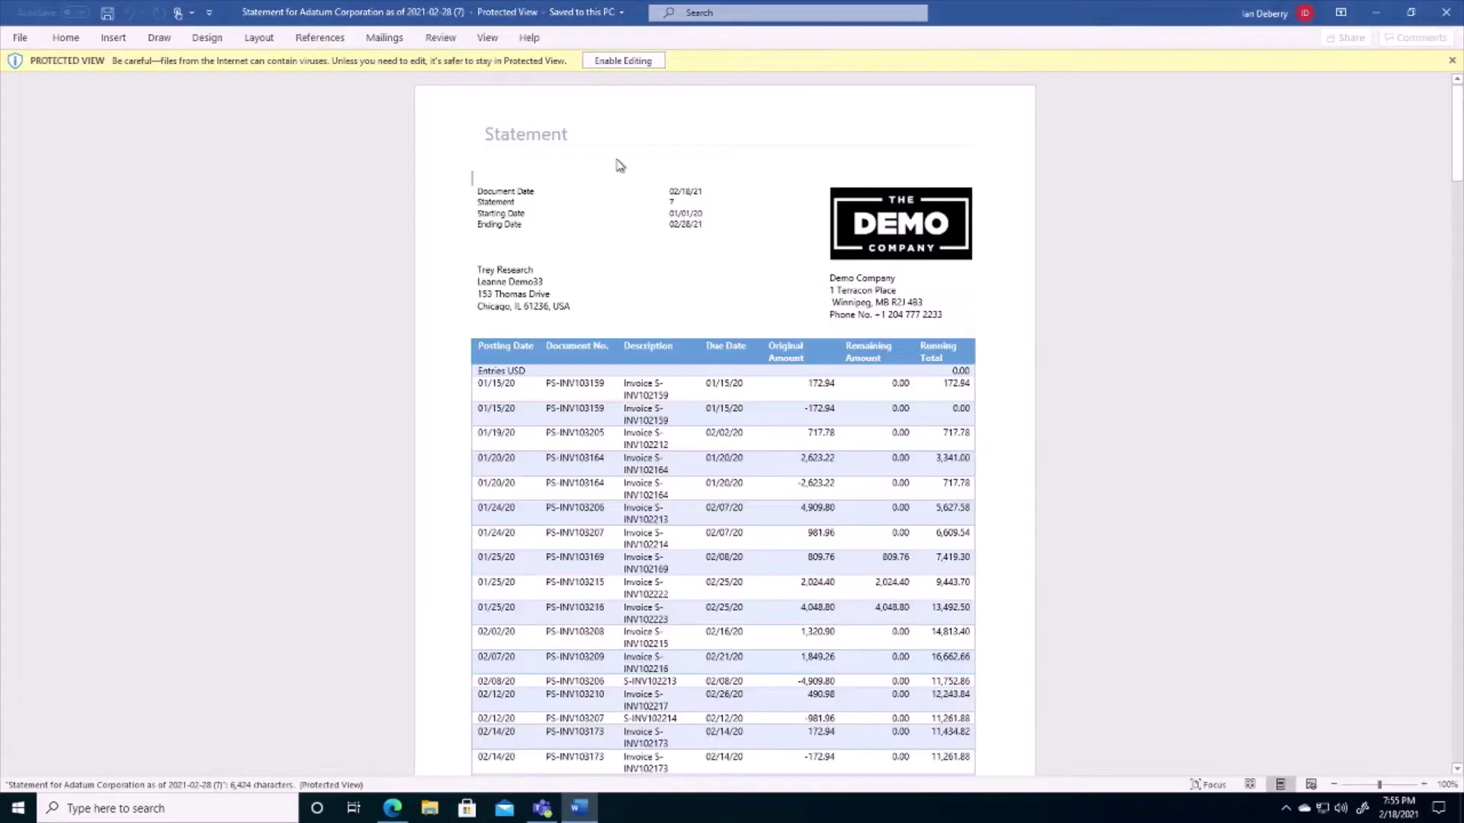
pyautogui.click(630, 61)
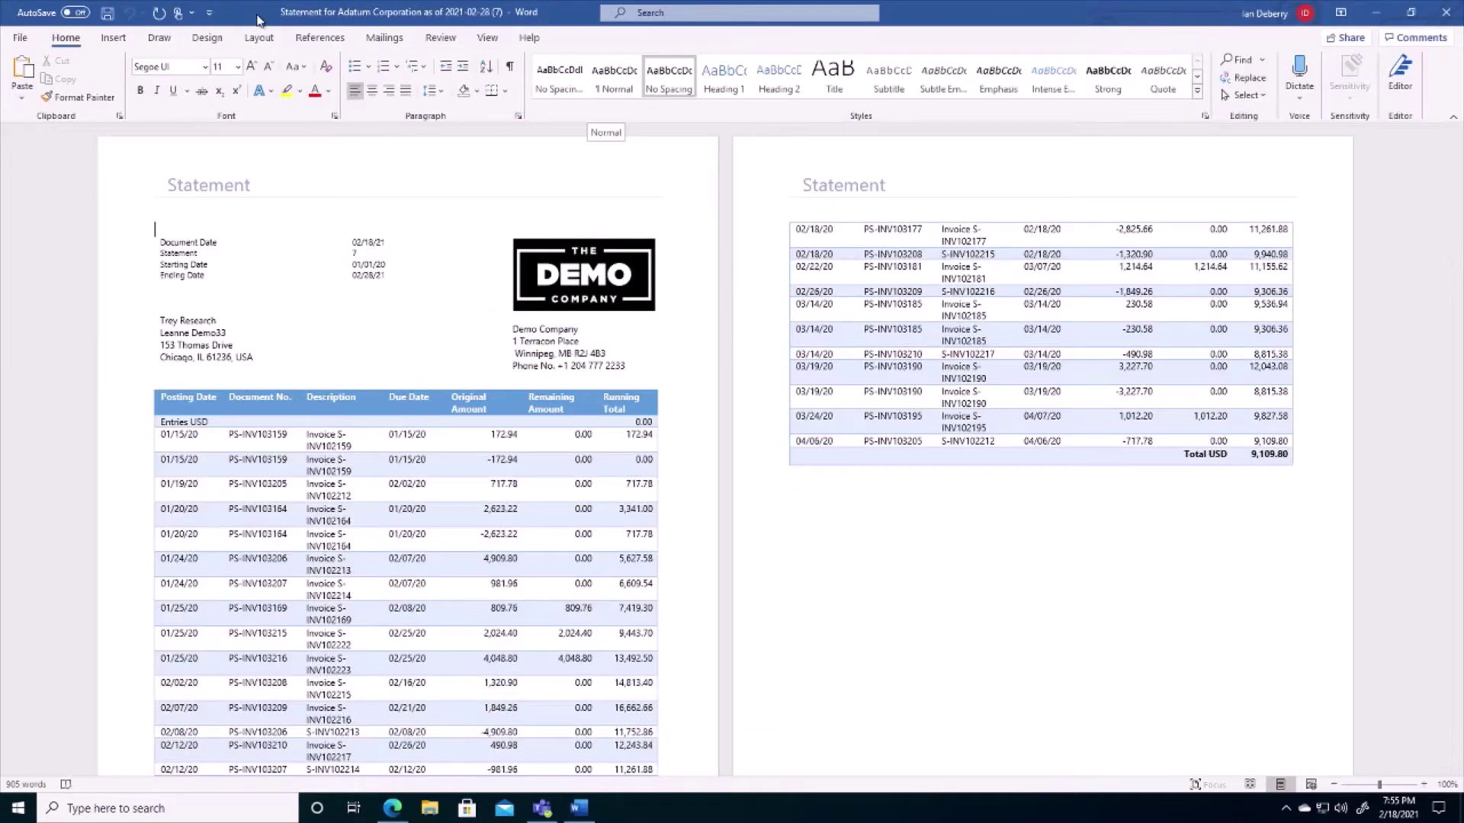
pyautogui.scroll(-15, 725, 450)
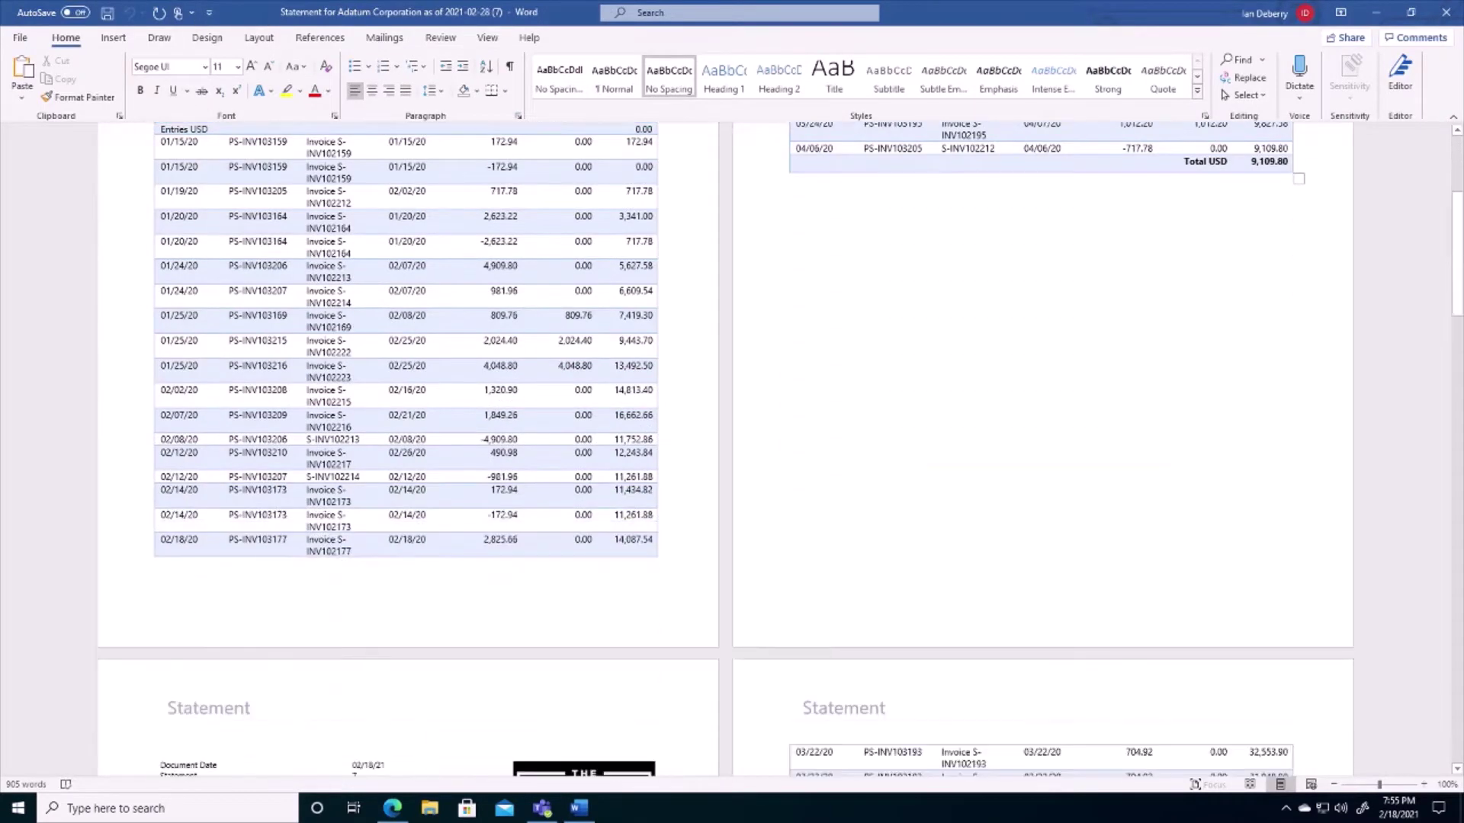
pyautogui.scroll(-3, 724, 450)
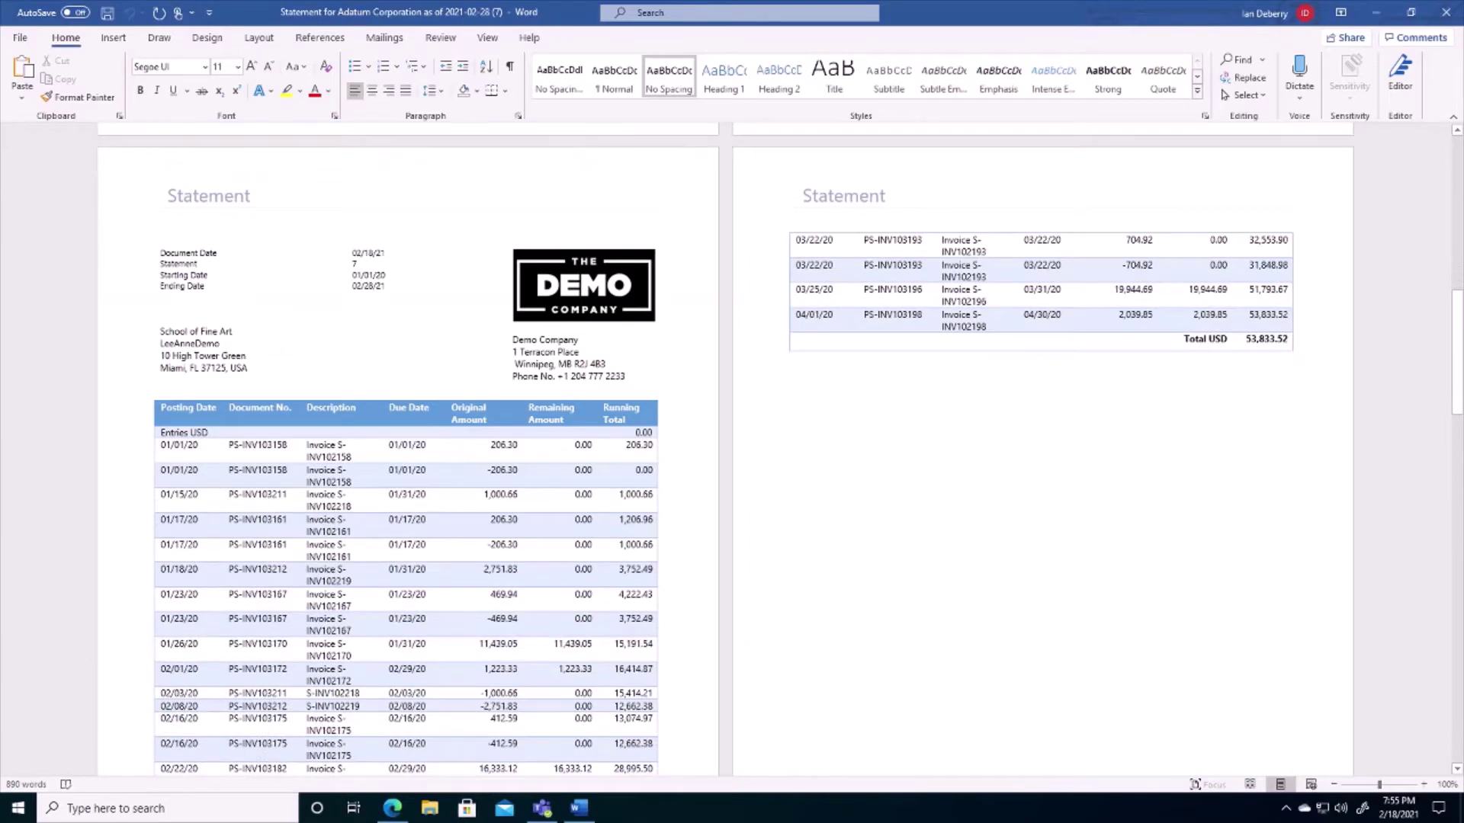
pyautogui.scroll(-3, 724, 450)
pyautogui.scroll(-5, 408, 450)
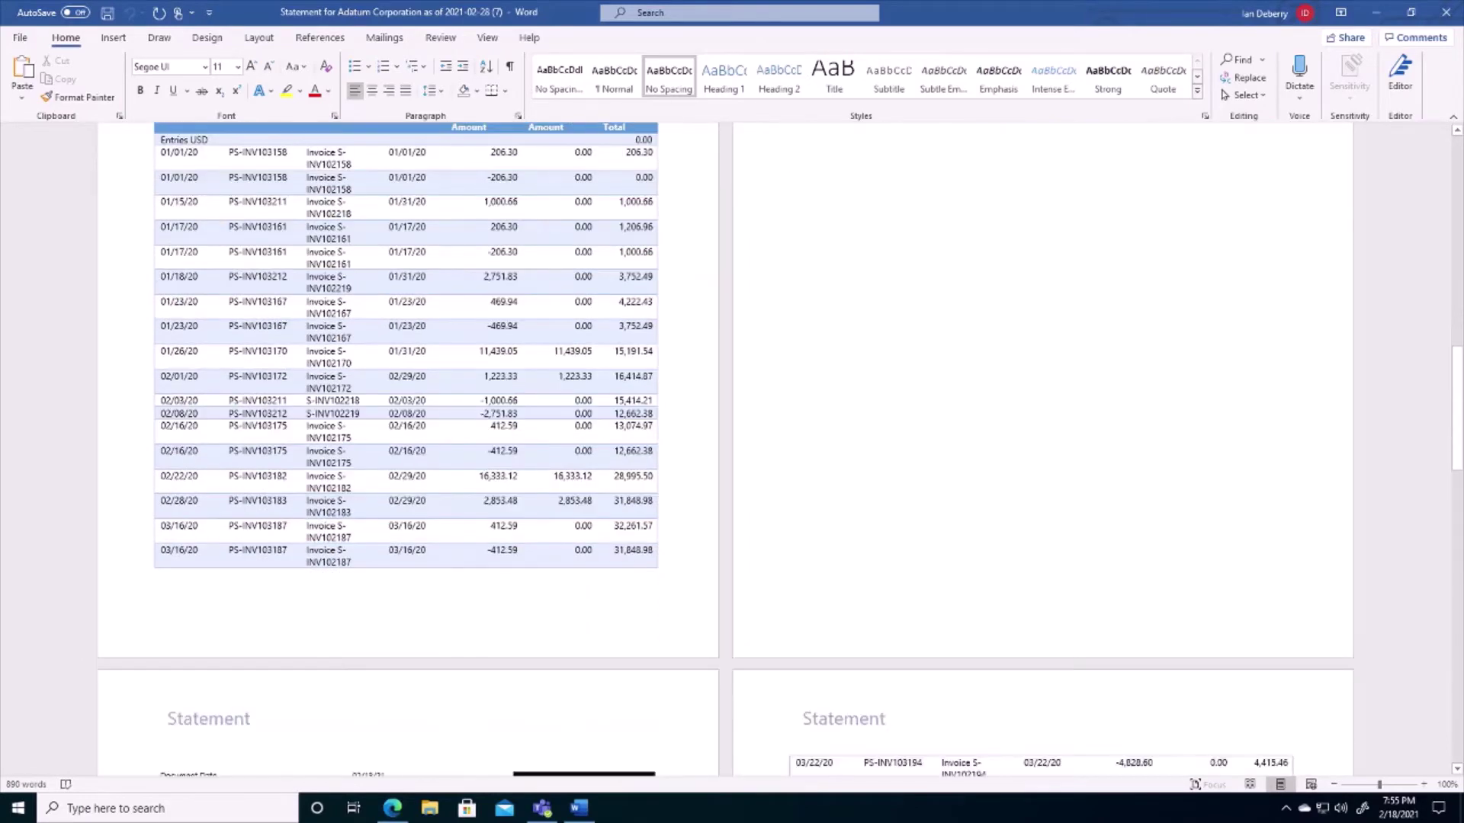
pyautogui.scroll(5, 408, 449)
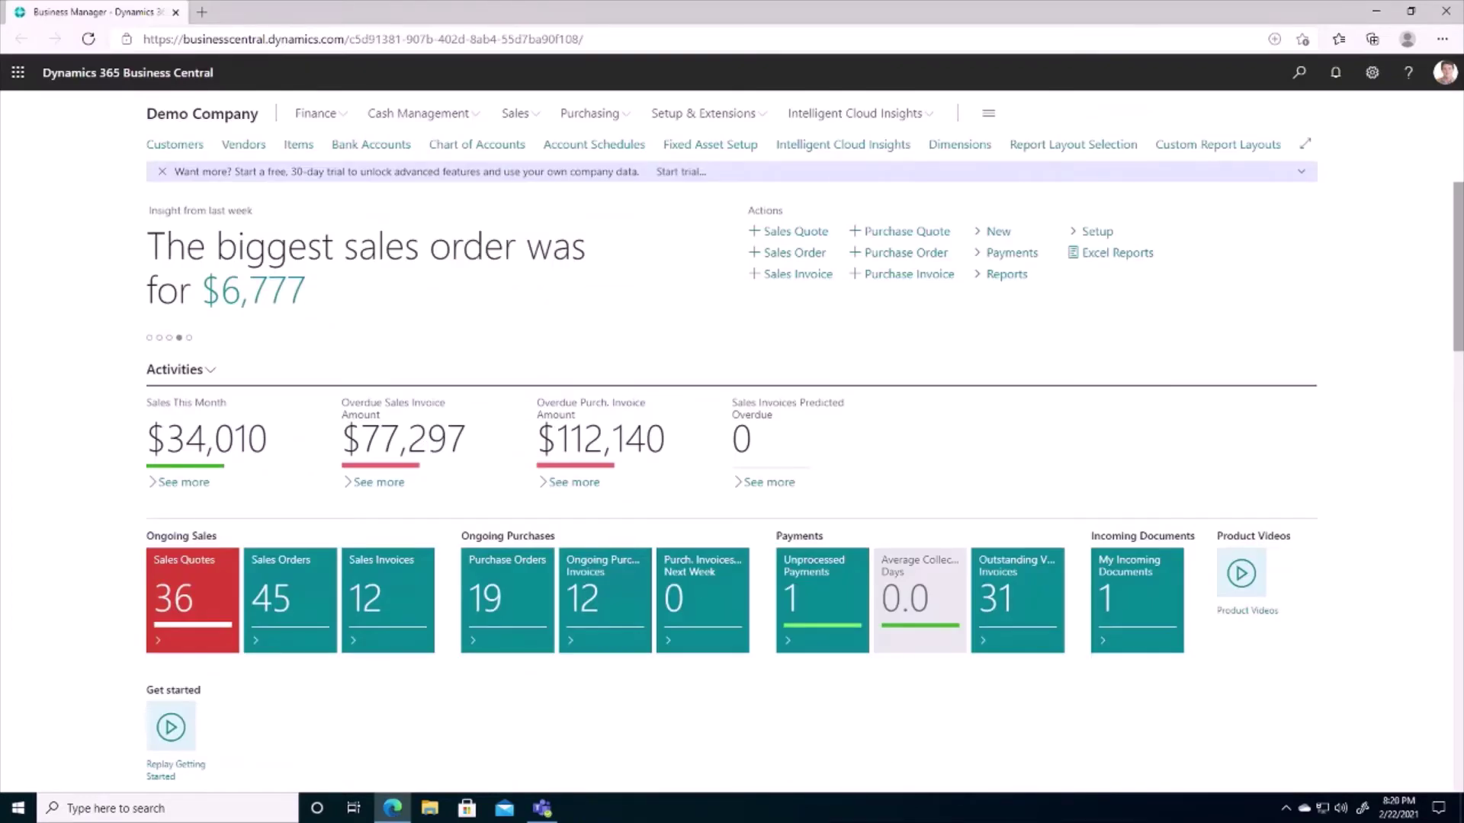